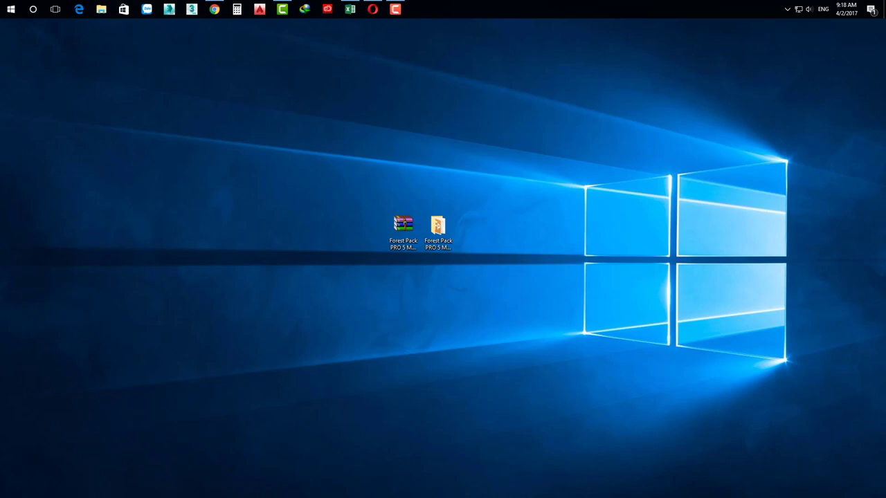
- Open the Forest Pack PRO 5 Max 2010-2017 folder, then its Huong Dan text file in Notepad
right_click(433, 224)
left_click(461, 231)
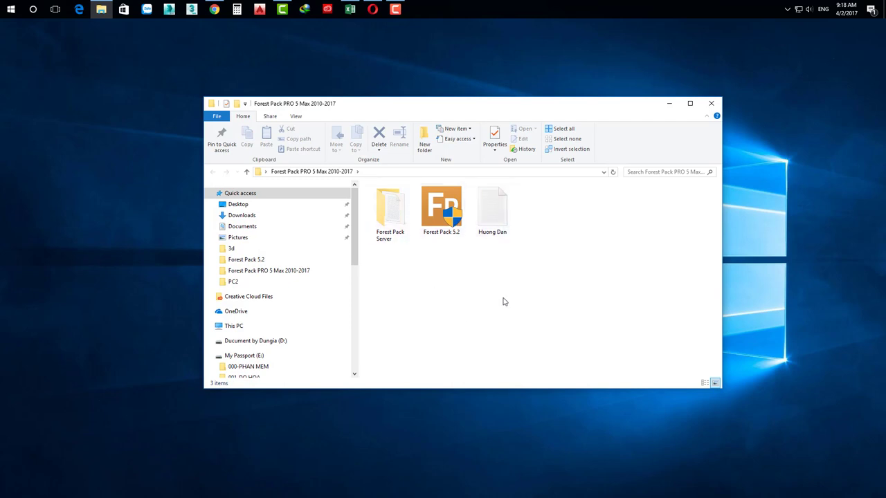
right_click(497, 206)
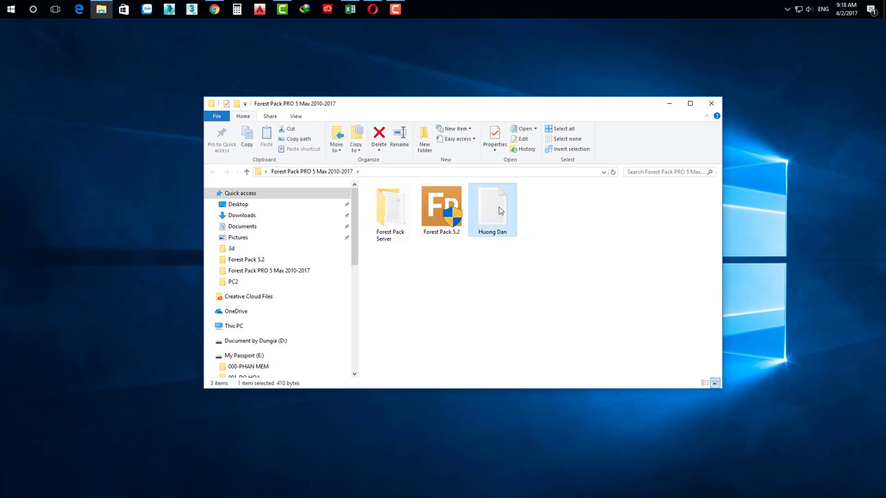
left_click(525, 214)
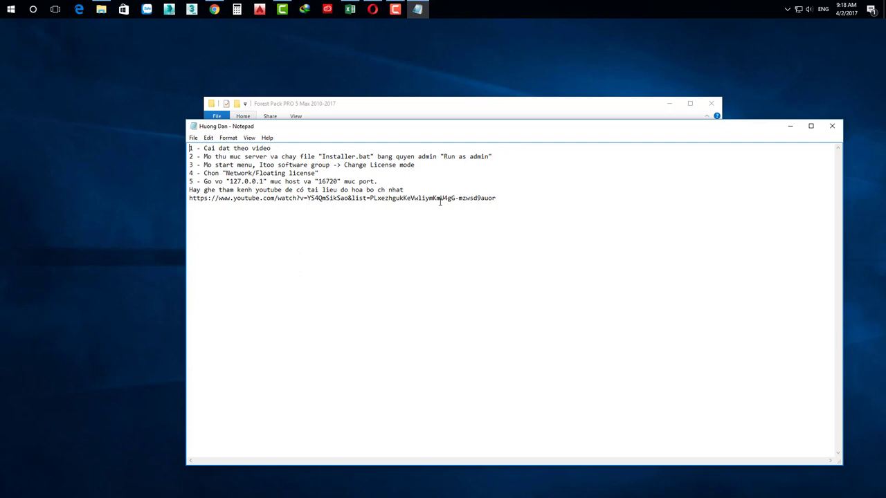
- Read through the Huong Dan installation steps, then close Notepad
mouse_move(505, 199)
left_mouse_down()
mouse_move(304, 181)
mouse_move(189, 148)
left_mouse_up()
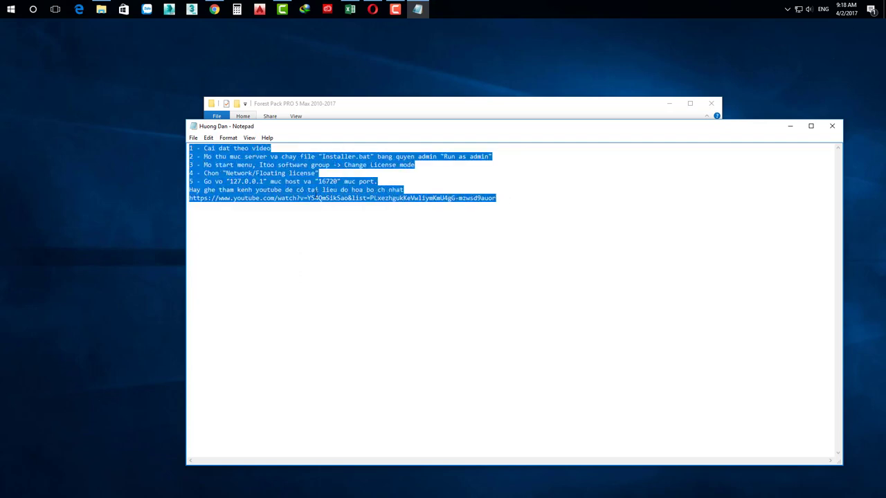
left_click_drag(367, 123, 339, 128)
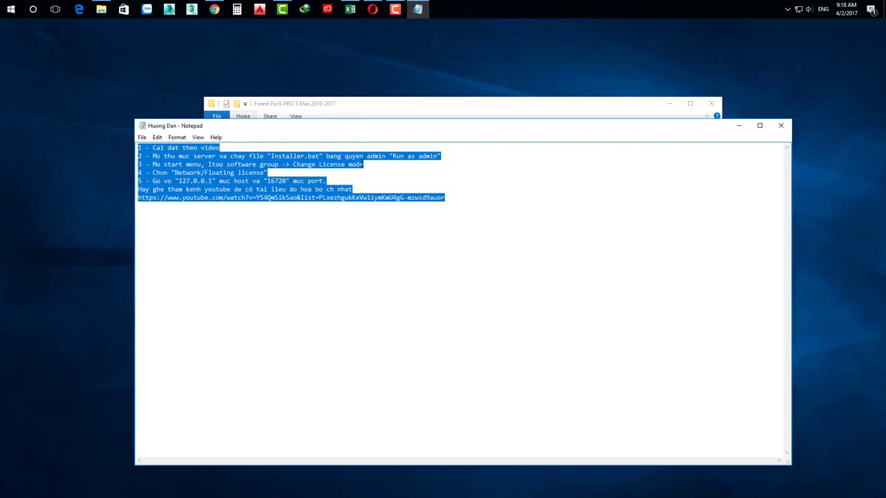
left_click(451, 199)
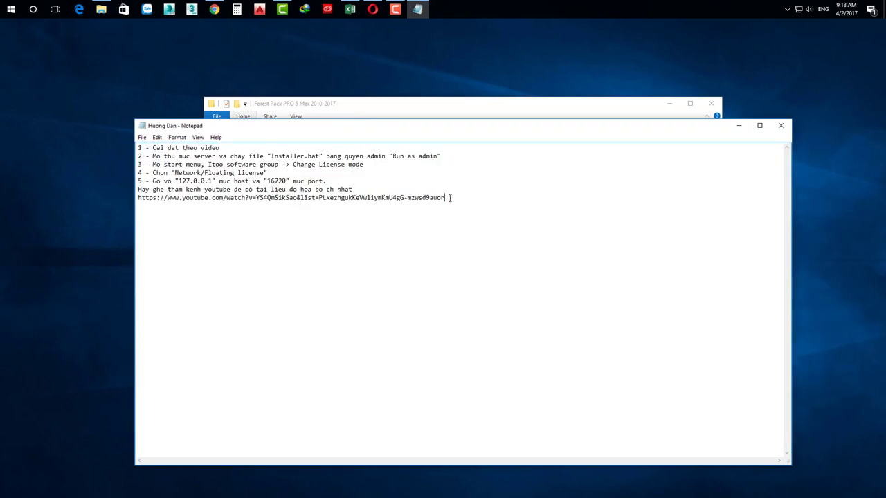
left_click(780, 125)
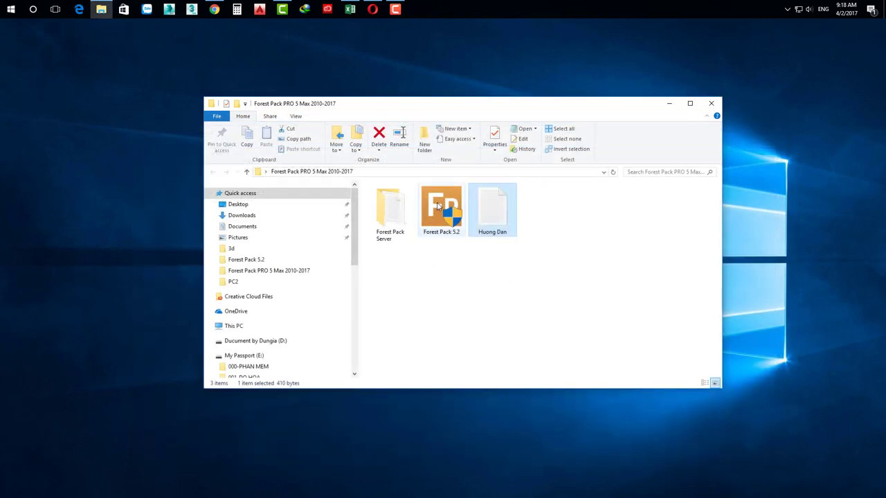
- Run the Forest Pack 5.2 installer as administrator and approve the User Account Control prompt
left_click(437, 205)
right_click(437, 206)
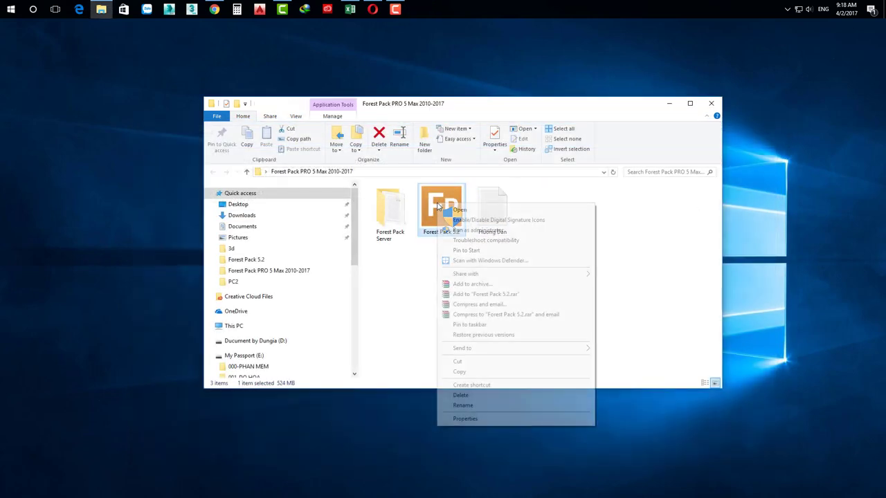
left_click(494, 230)
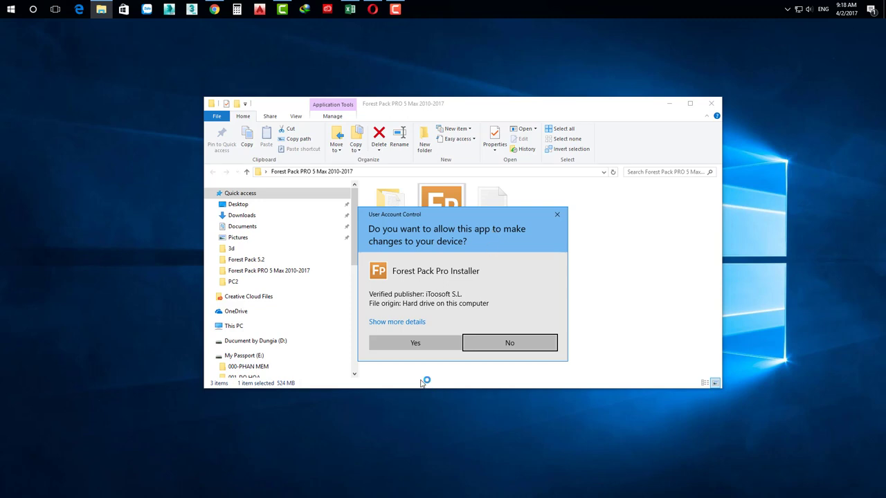
left_click(415, 343)
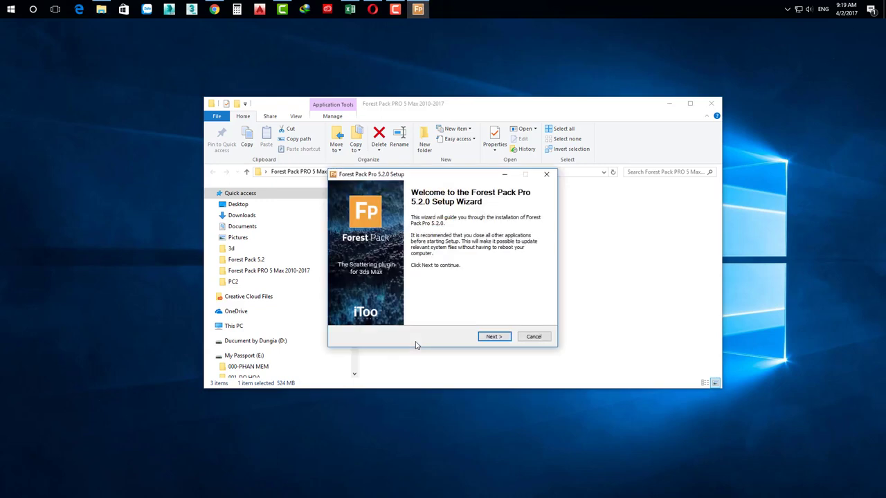
- Accept the license agreement, enable Advanced Installation, and choose Network/Floating License
left_click(495, 339)
left_click(495, 338)
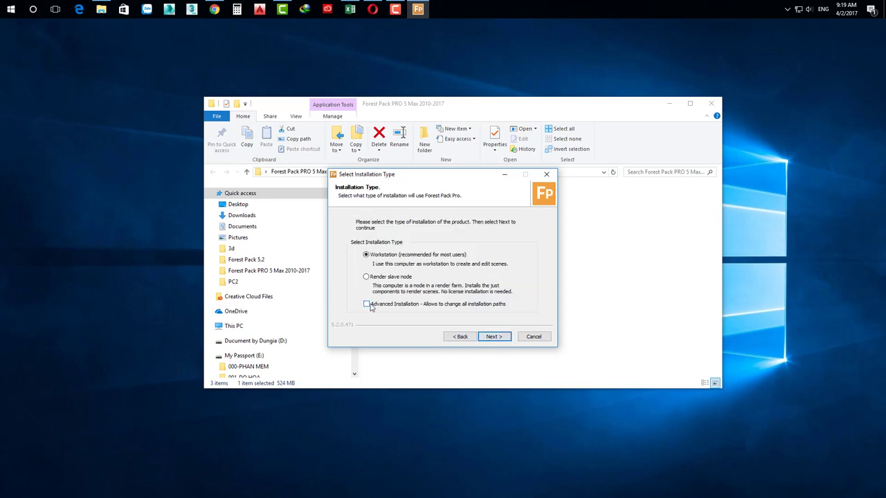
left_click(366, 305)
left_click(494, 337)
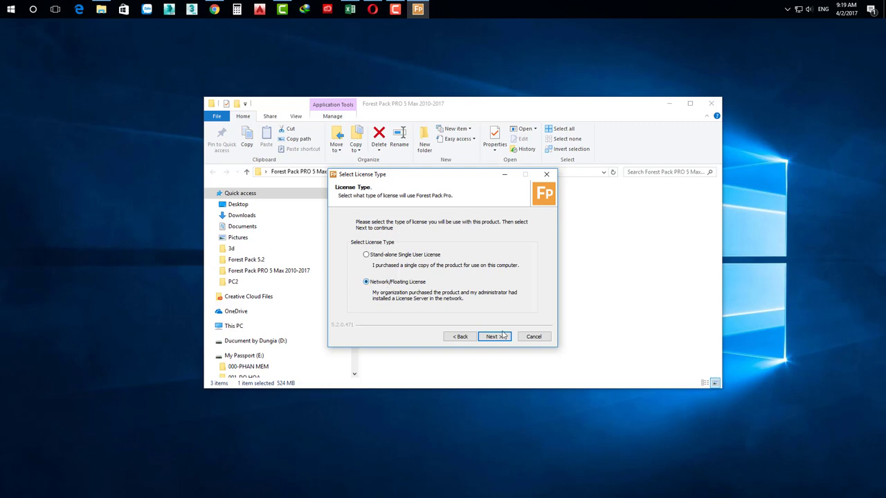
left_click(501, 336)
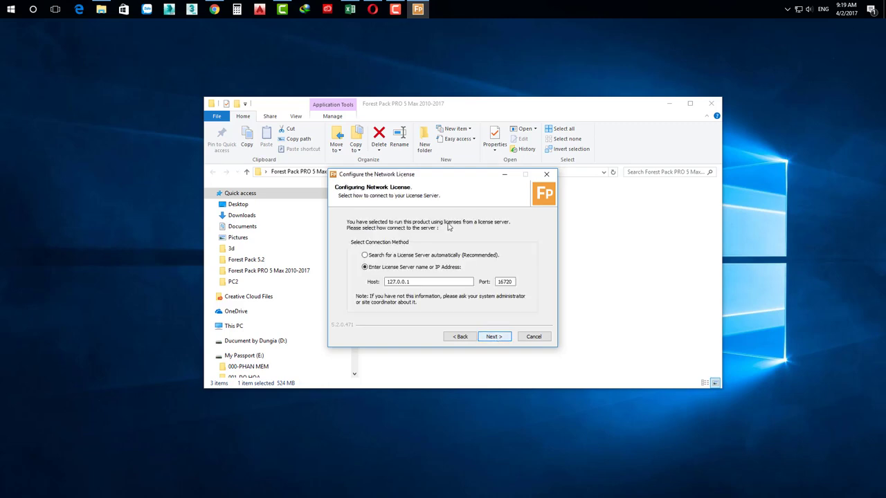
- Set the license server host to cghotman.com on port 16720 and confirm
left_click_drag(439, 175, 456, 179)
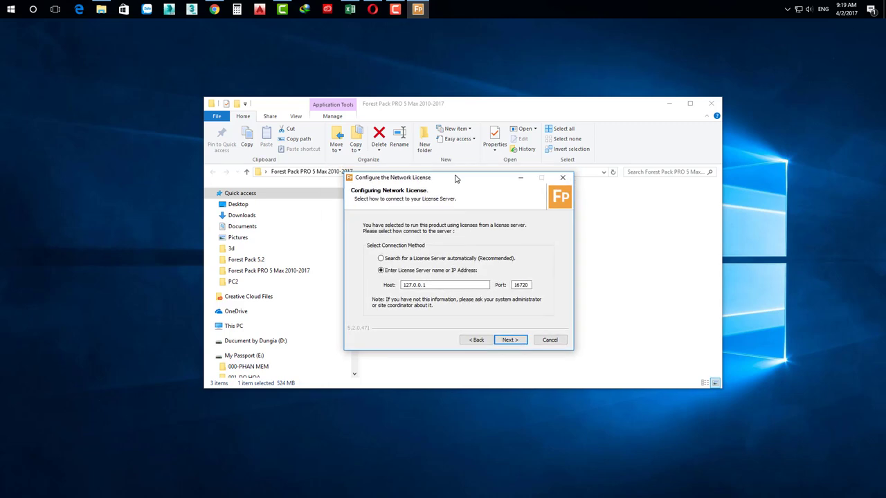
double_click(431, 285)
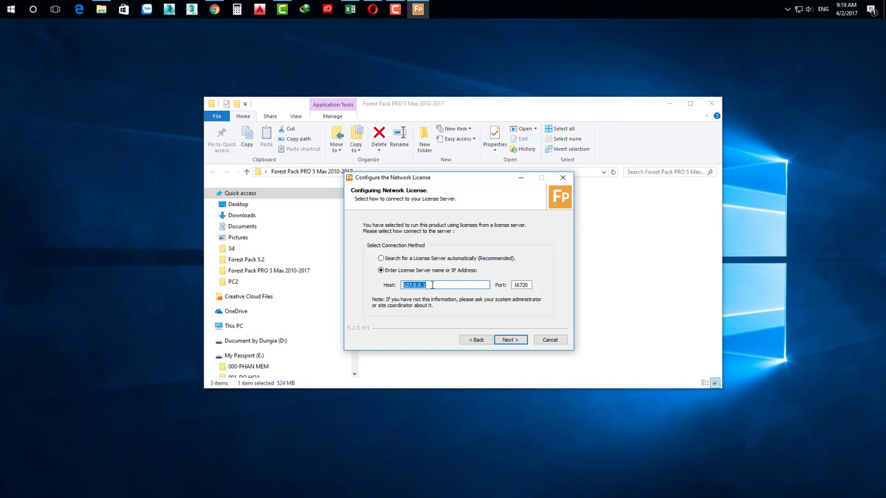
type("cghot")
type("man.com")
left_click(510, 340)
mouse_move(478, 289)
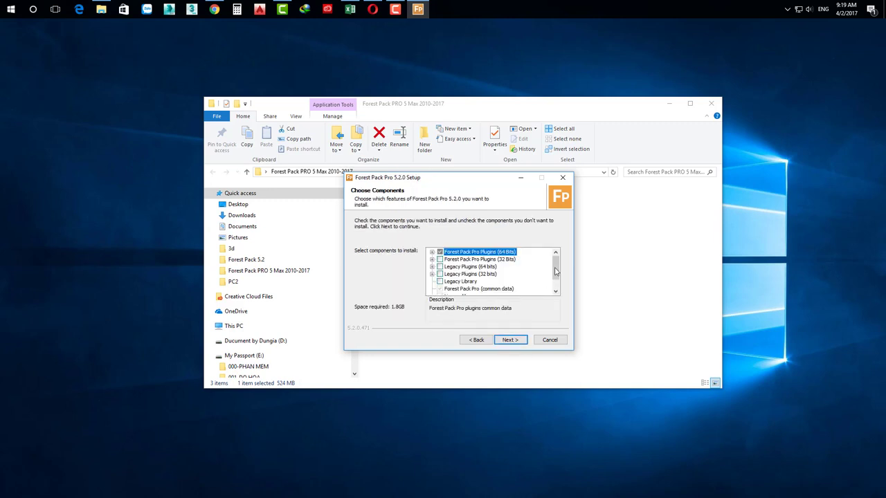
- Expand Forest Pack Pro Plugins (64 bits) and scroll to confirm the 3ds Max 2016 and 2017 plugins are checked
left_click(432, 252)
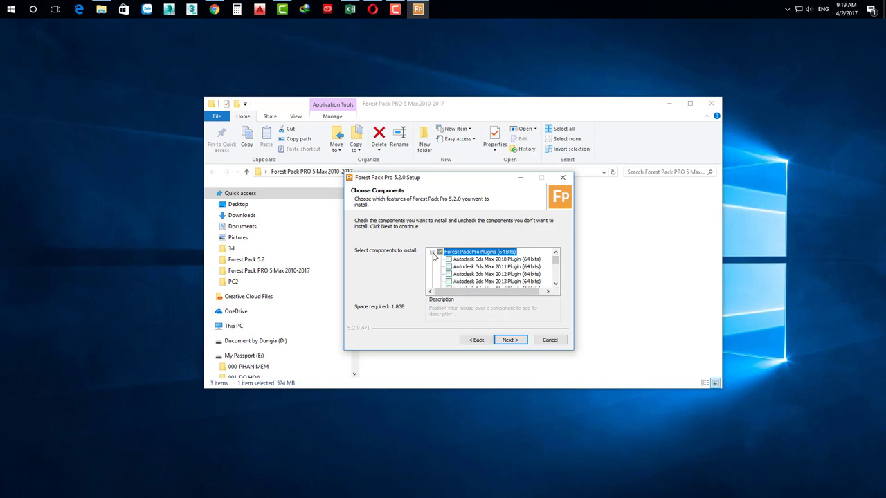
left_click_drag(555, 259, 556, 264)
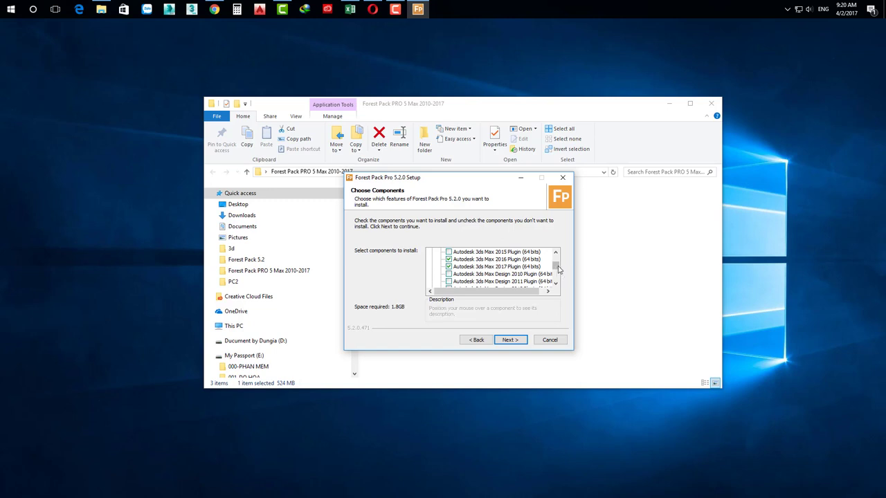
left_click_drag(557, 269, 555, 261)
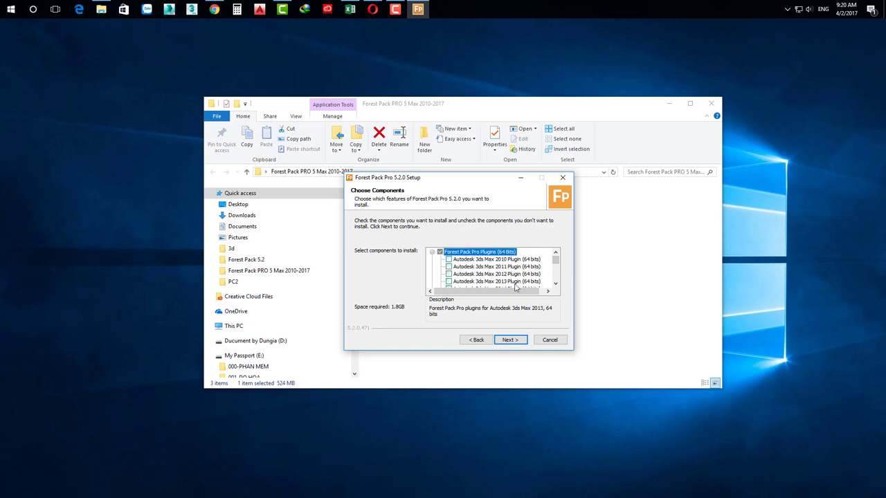
scroll(514, 288, "down", 1)
scroll(515, 288, "down", 1)
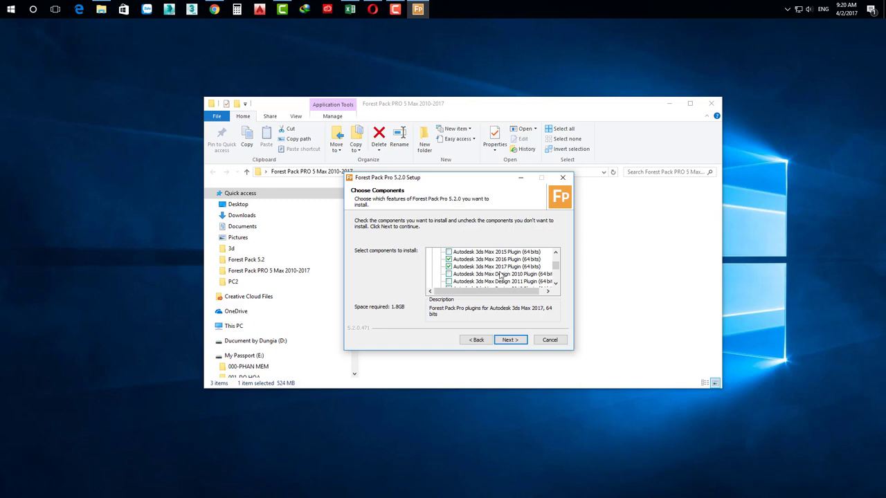
scroll(500, 276, "down", 1)
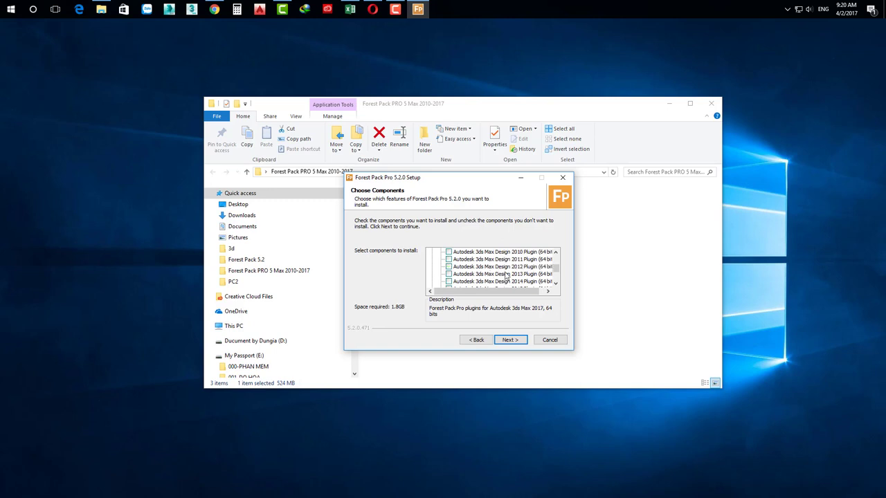
scroll(485, 273, "down", 1)
scroll(484, 272, "down", 1)
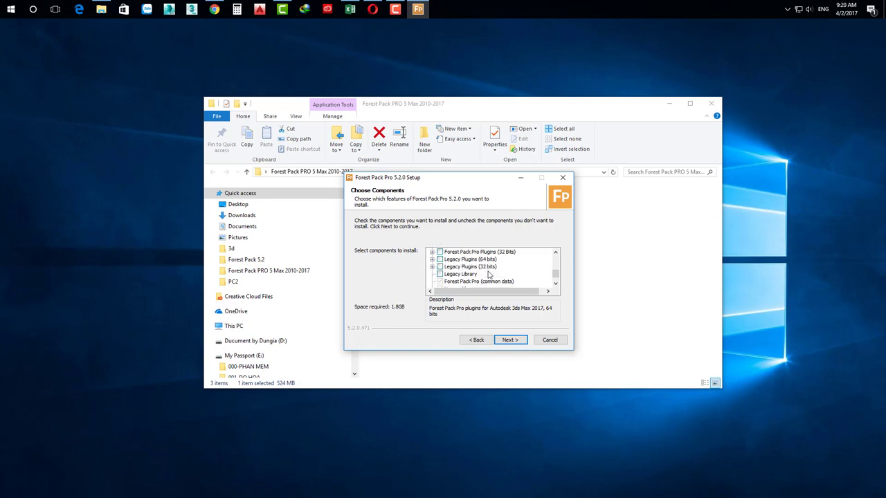
scroll(489, 275, "down", 1)
scroll(493, 280, "up", 2)
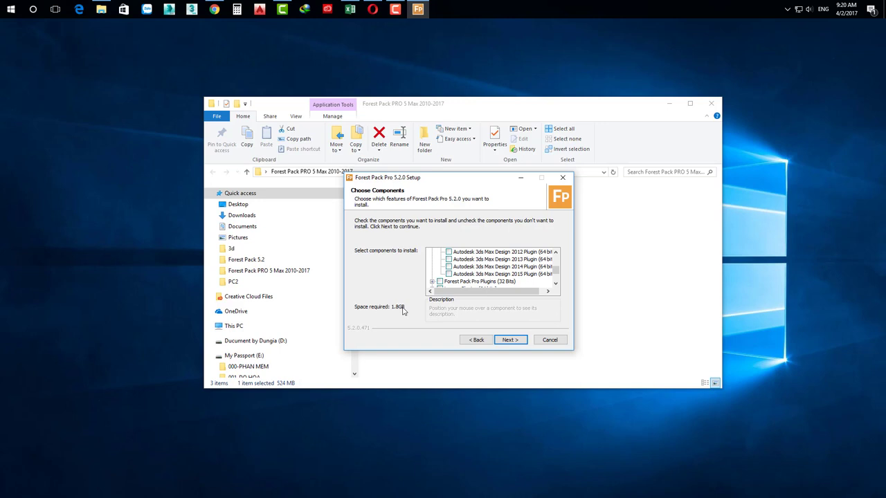
- Keep the chosen components and default install paths for 3ds Max 2016 and 2017, and start installing
left_click(511, 340)
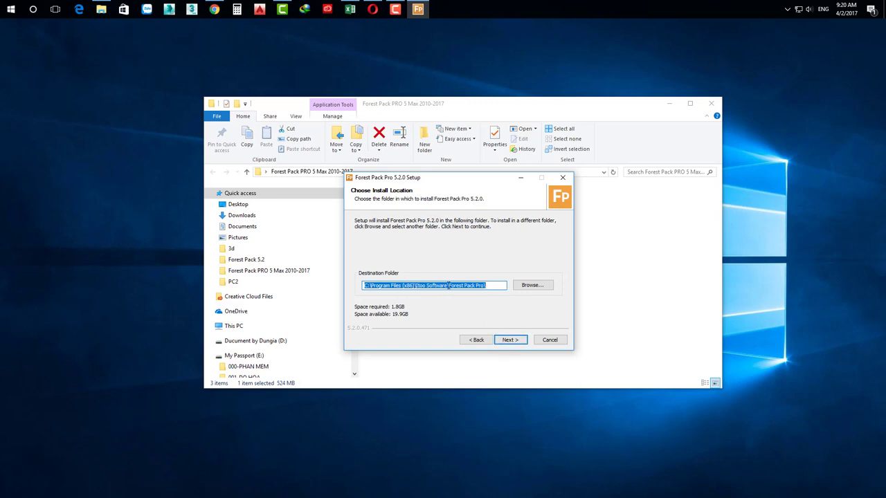
left_click(511, 340)
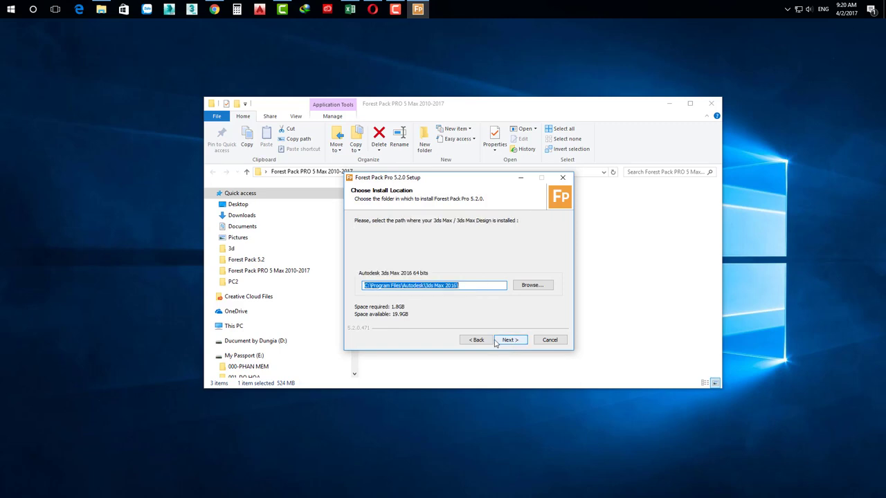
left_click(512, 341)
left_click(511, 340)
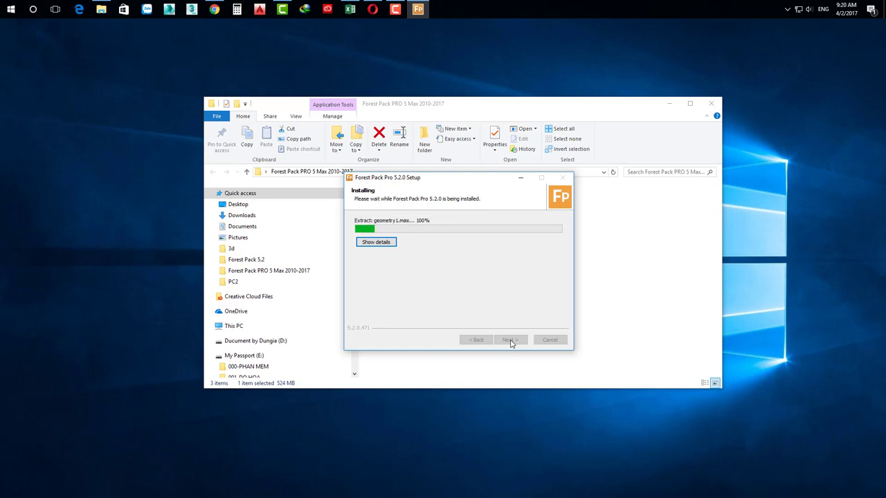
- Show installation details, turn off Show Readme, and finish the setup wizard
left_click(384, 244)
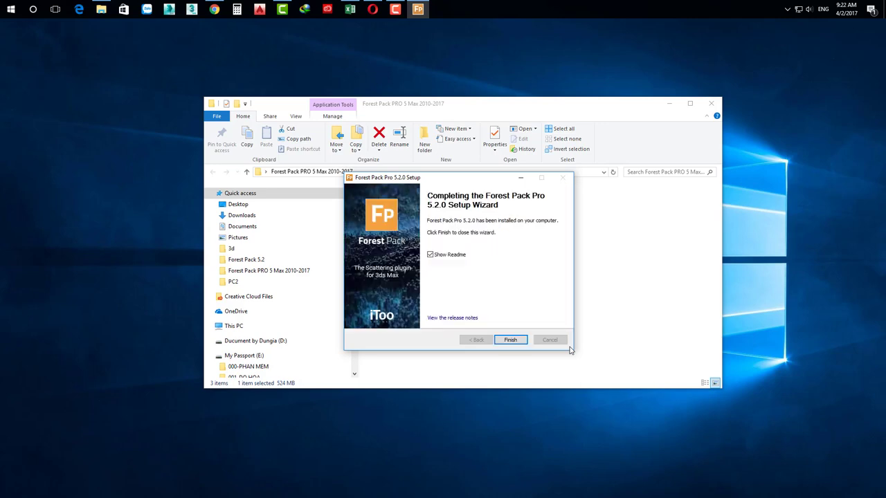
left_click(429, 255)
left_click(510, 340)
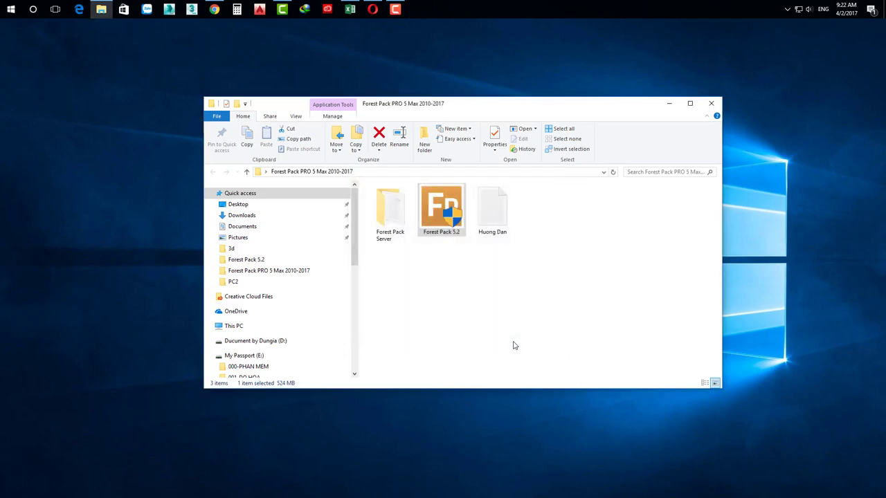
- Reopen the Huong Dan notes, move Notepad aside, and open the Forest Pack Server folder
left_click(492, 280)
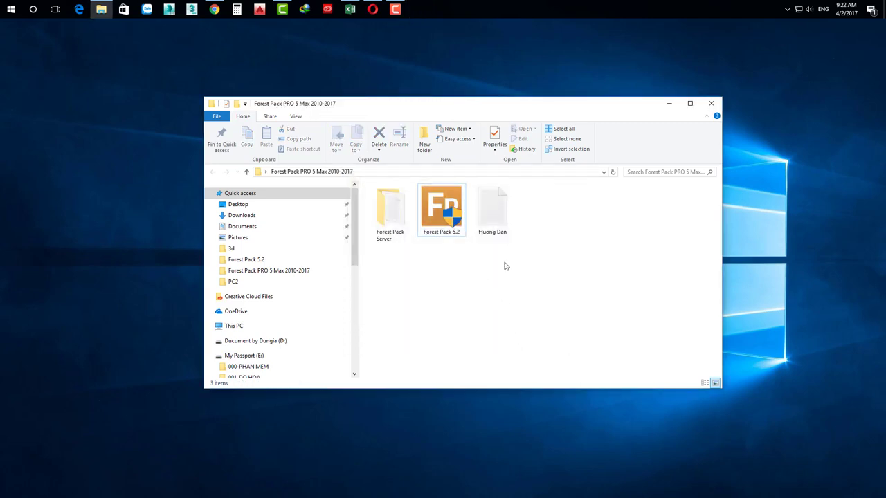
double_click(491, 210)
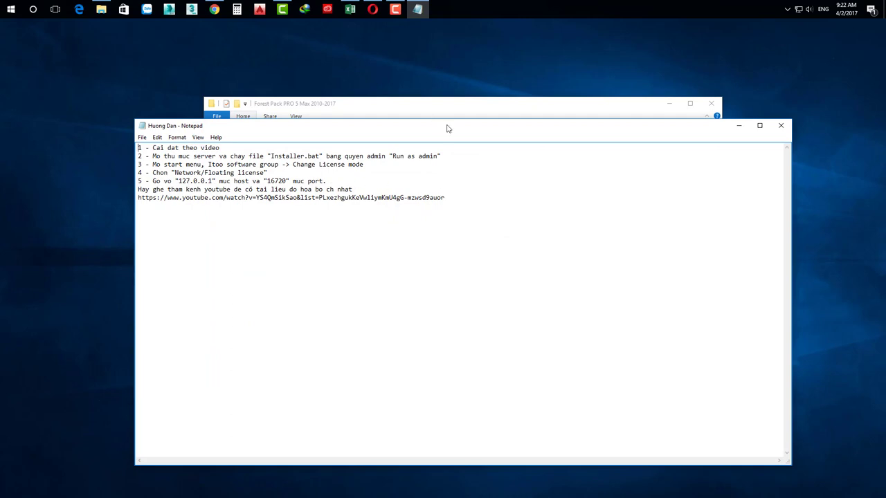
left_click_drag(447, 127, 433, 130)
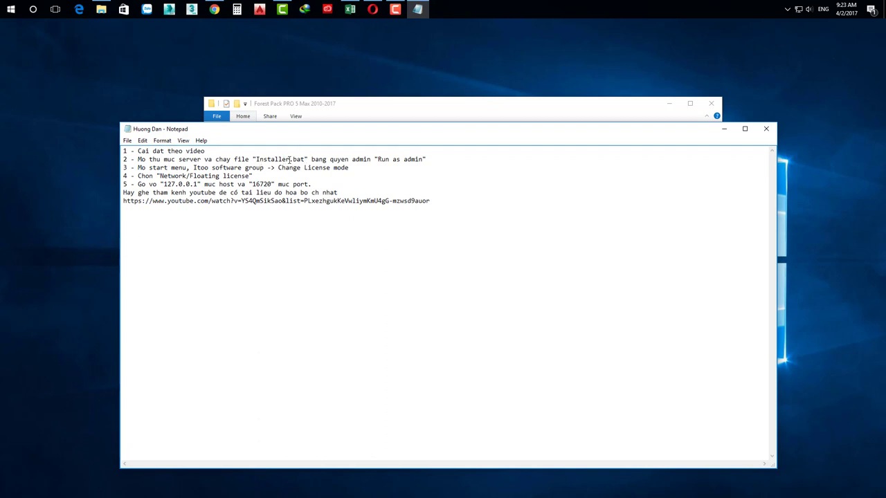
left_click_drag(369, 132, 422, 248)
left_click(415, 207)
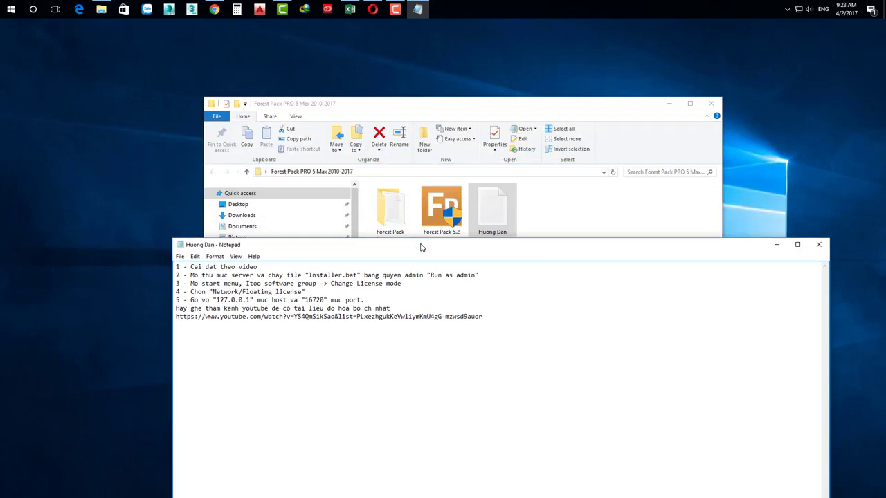
double_click(390, 208)
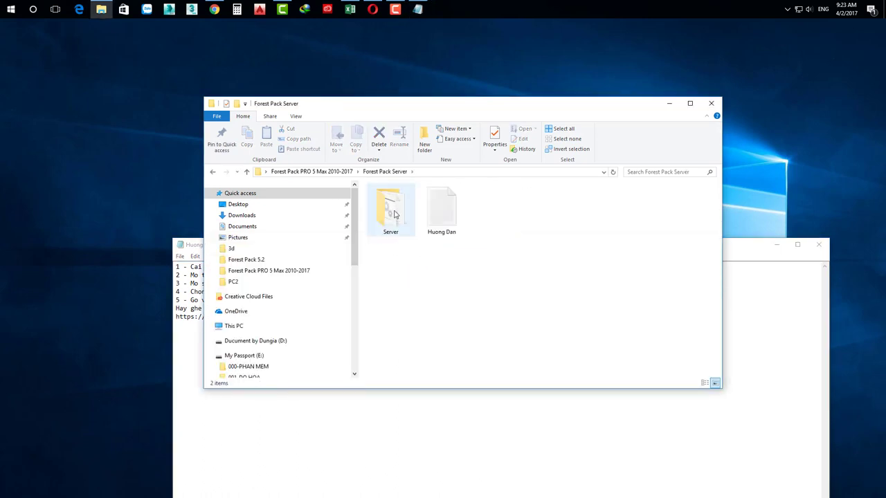
- Run the Server folder's Installer script as administrator, then return to Forest Pack Server with Notepad in front
double_click(391, 210)
right_click(391, 212)
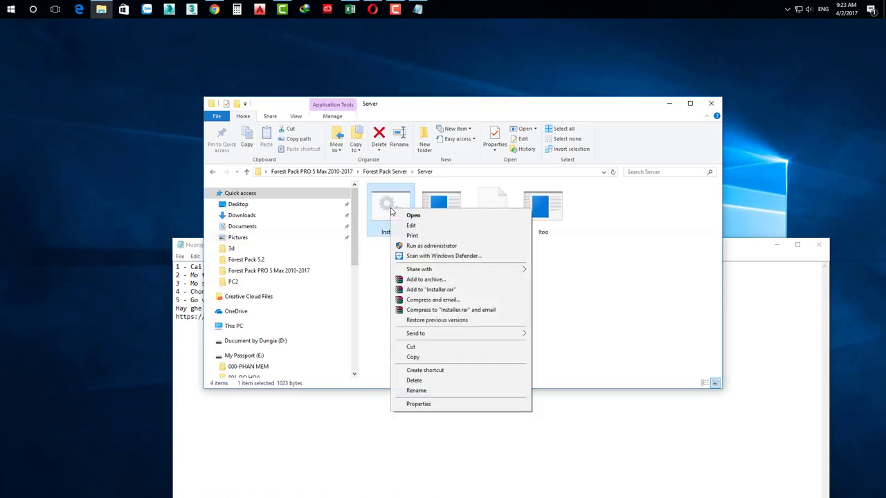
left_click(429, 246)
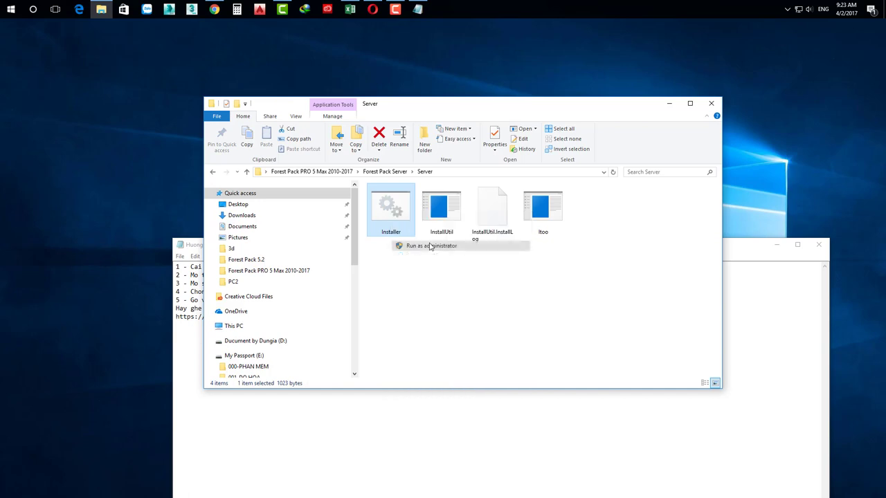
left_click(427, 345)
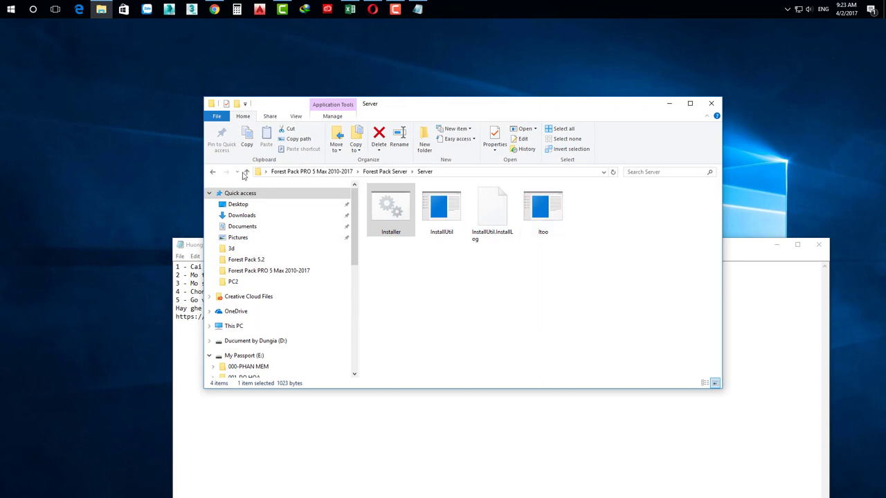
left_click(246, 172)
left_click_drag(741, 247, 729, 184)
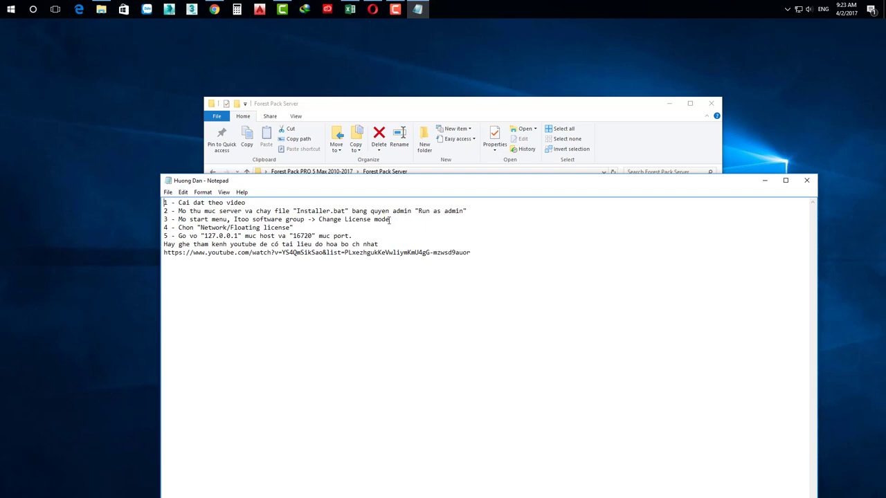
- Copy 'Change License mode' from the notes and launch the Change License Mode app via Start search
left_click_drag(392, 220, 320, 220)
right_click(320, 220)
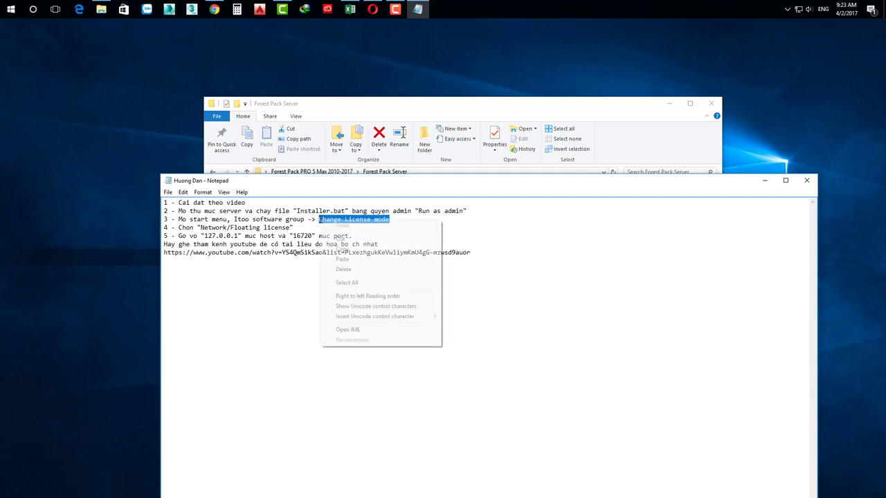
left_click(354, 251)
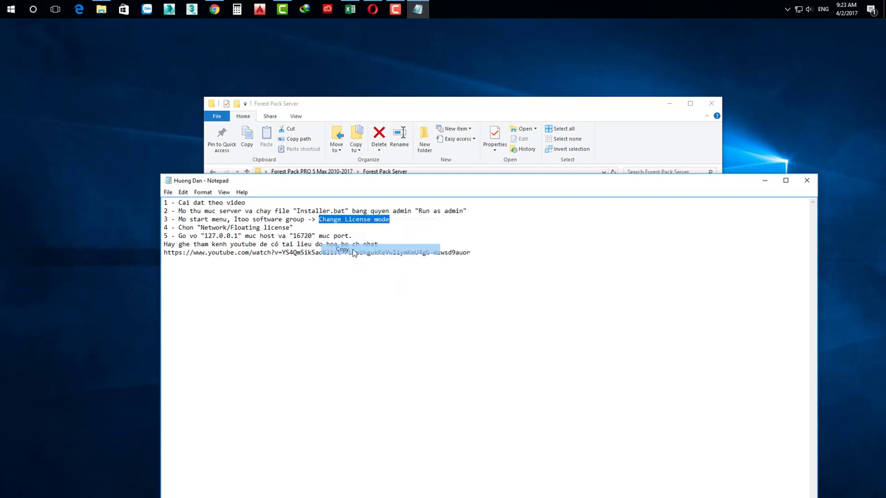
left_click(11, 10)
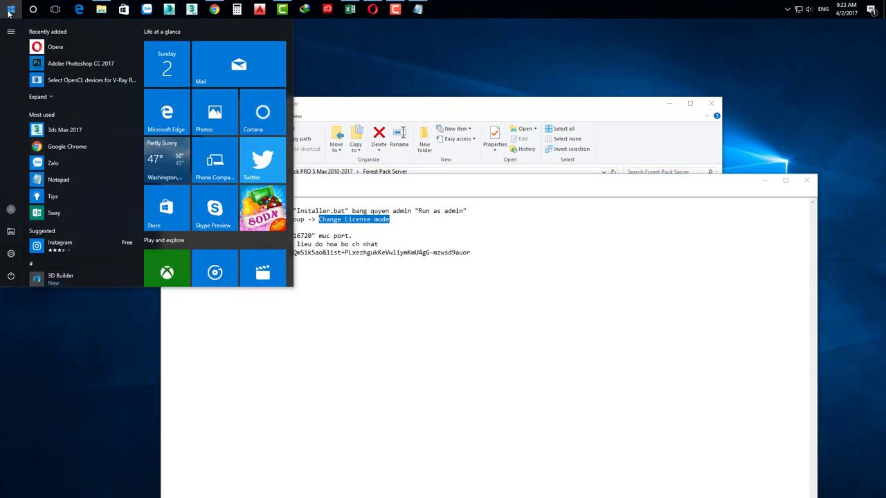
left_click(8, 11)
type("Change License mode")
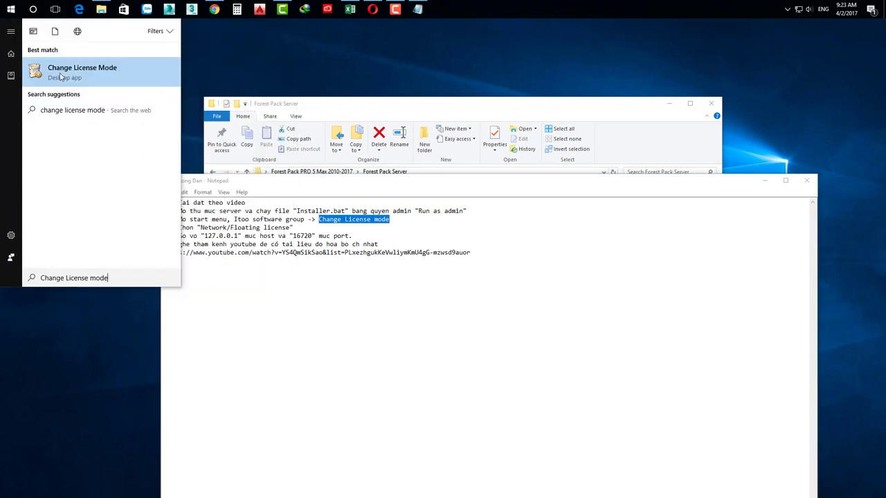
left_click(89, 74)
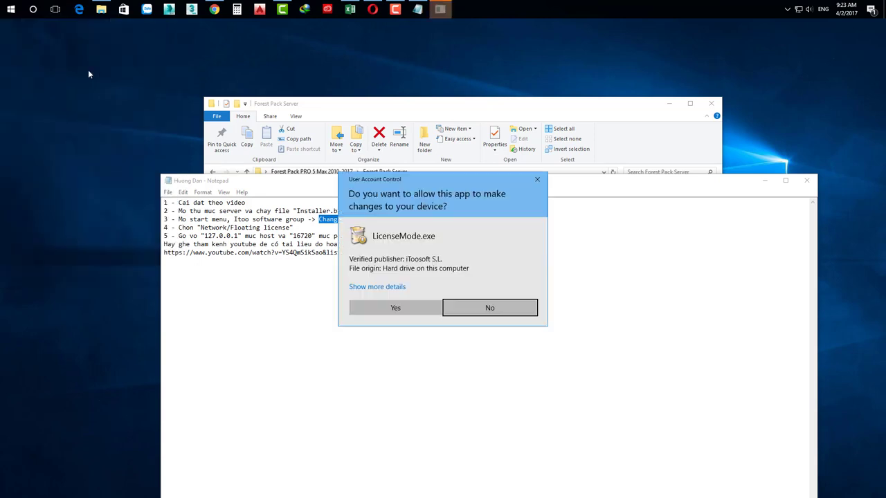
- Set a Network/Floating license with host 127.0.0.1 on port 16720, install it, and close the wizard
left_click(410, 312)
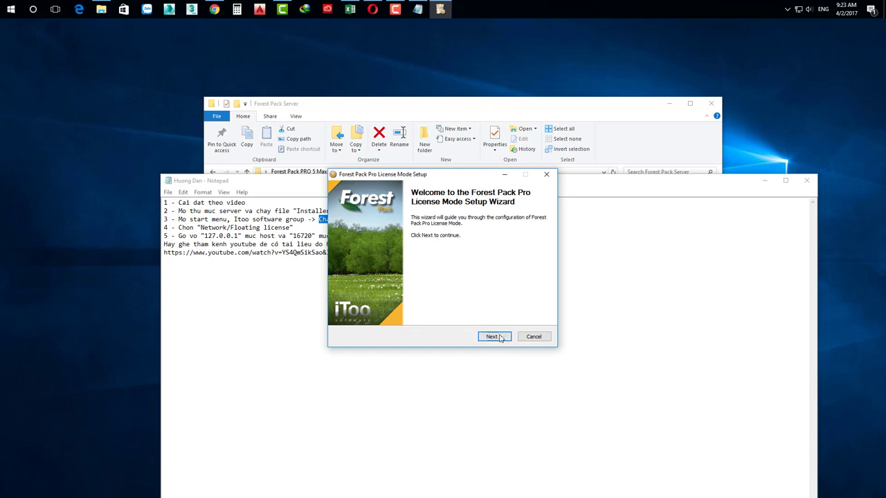
left_click(493, 336)
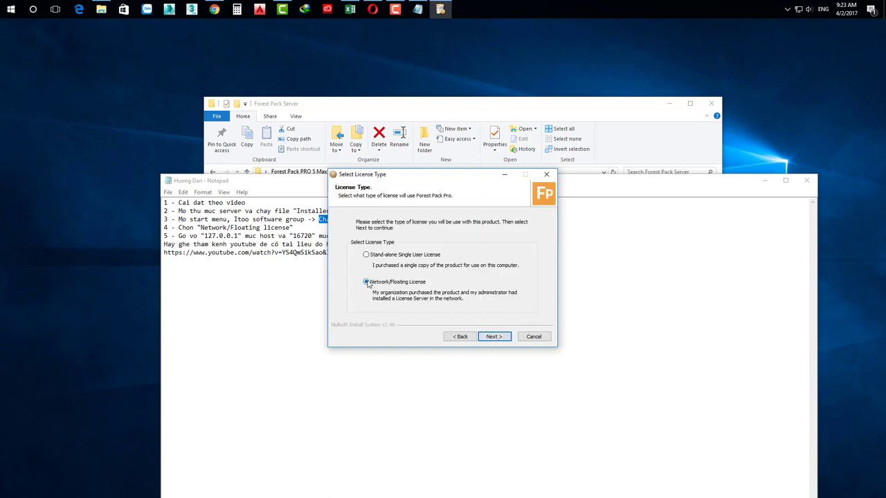
left_click(494, 337)
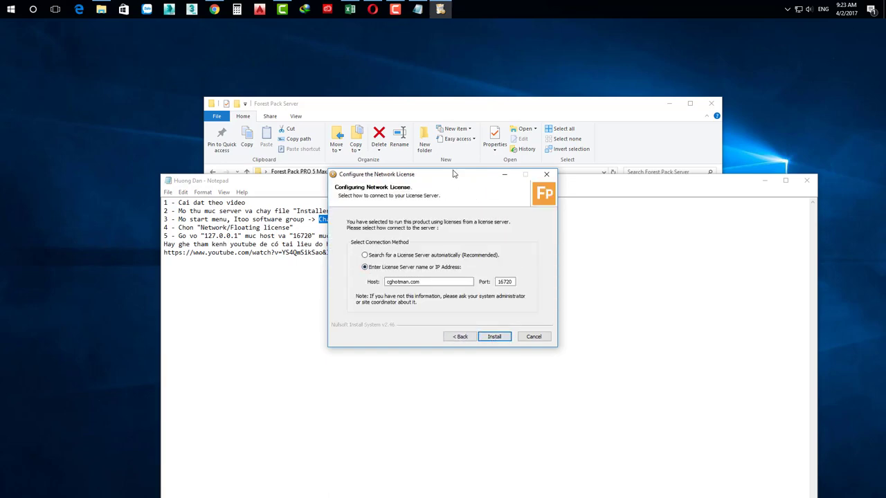
left_click_drag(447, 178, 473, 272)
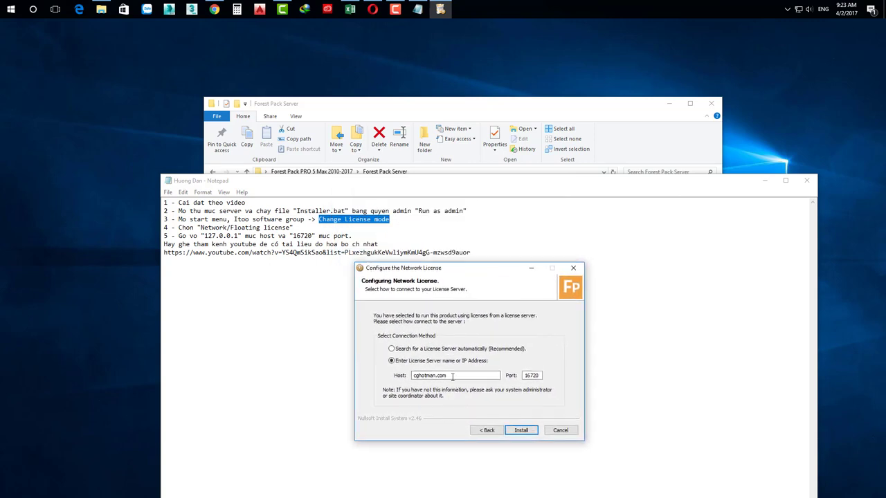
left_click_drag(453, 375, 397, 376)
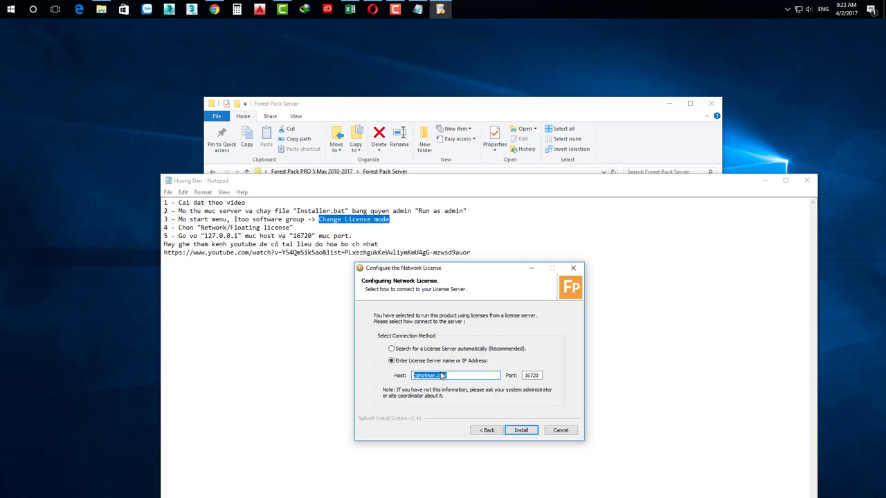
type("127.")
type("0.0.1")
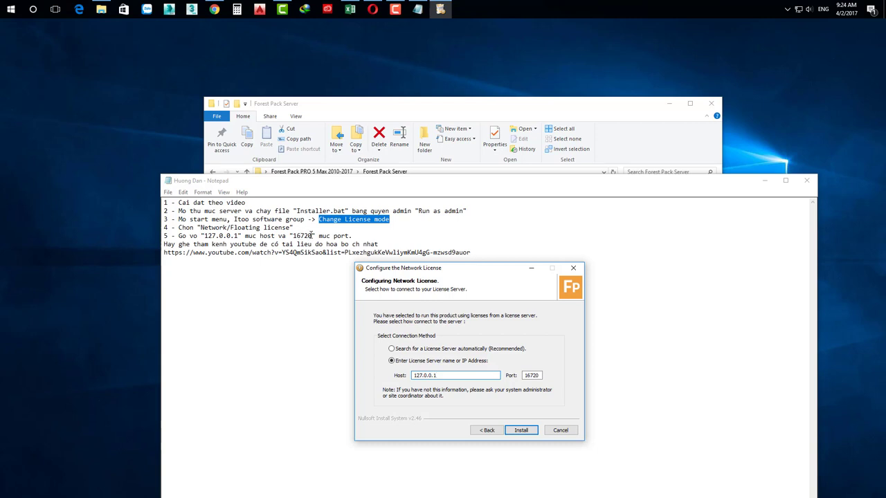
left_click(523, 433)
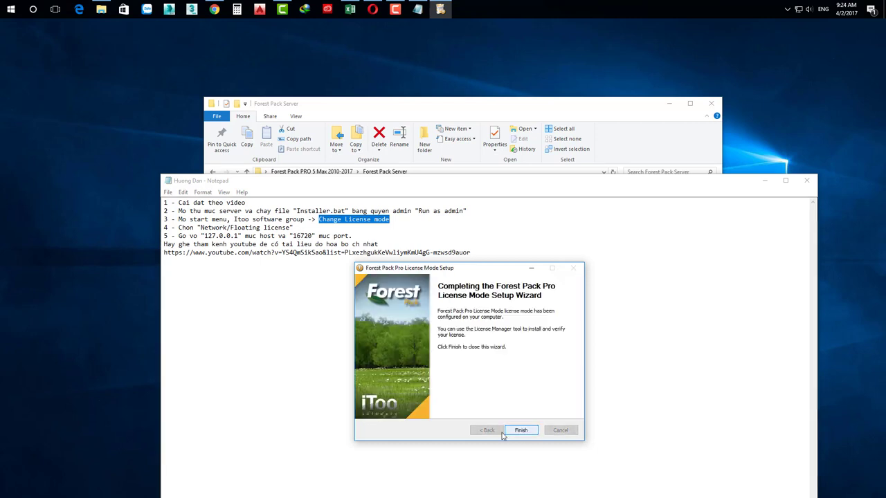
left_click(522, 431)
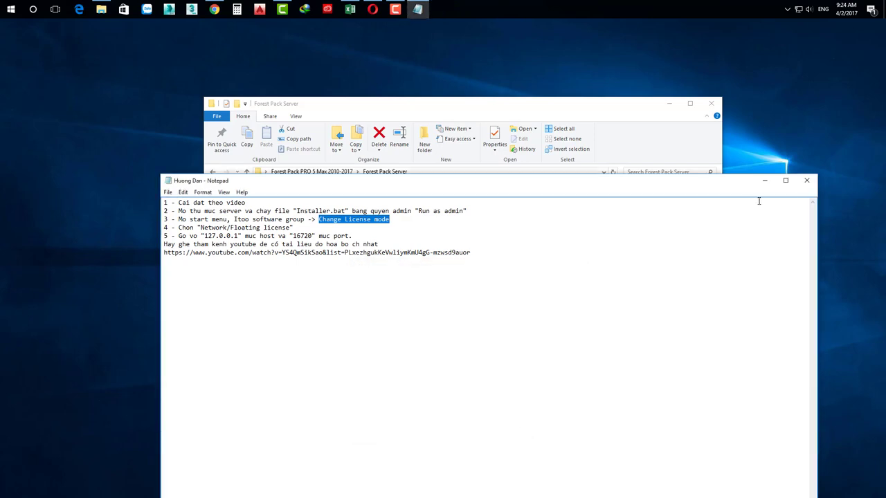
- Close the instructions note and the Forest Pack Server folder, then launch 3ds Max 2016
left_click(807, 181)
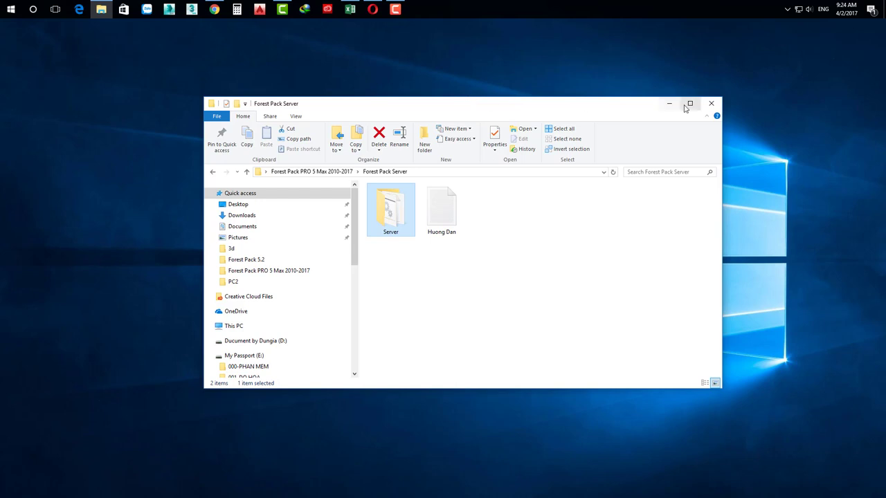
left_click(712, 104)
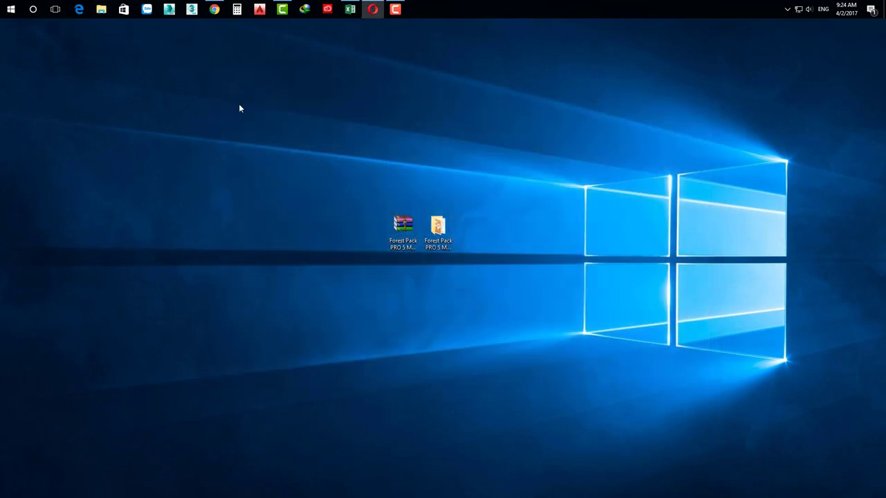
left_click(170, 10)
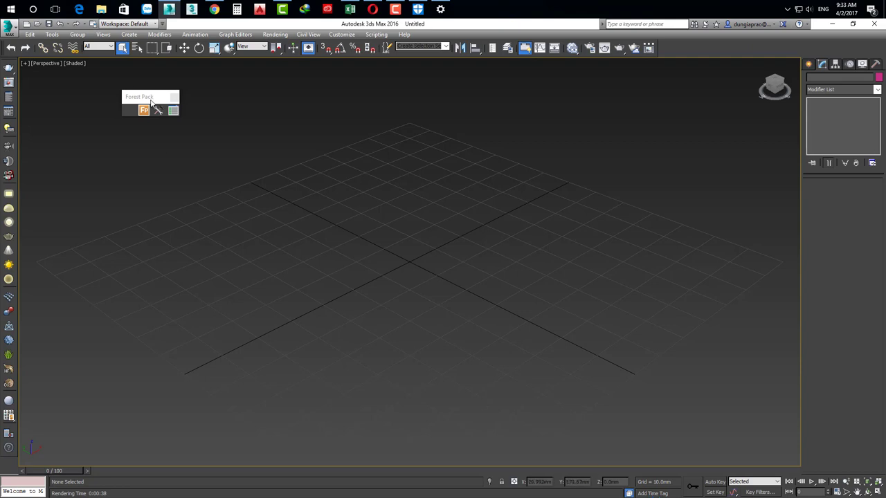
- Move the Forest Pack toolbar aside and draw a large rectangle spline across the grid
mouse_move(150, 101)
left_mouse_down()
mouse_move(682, 104)
mouse_move(685, 54)
left_mouse_up()
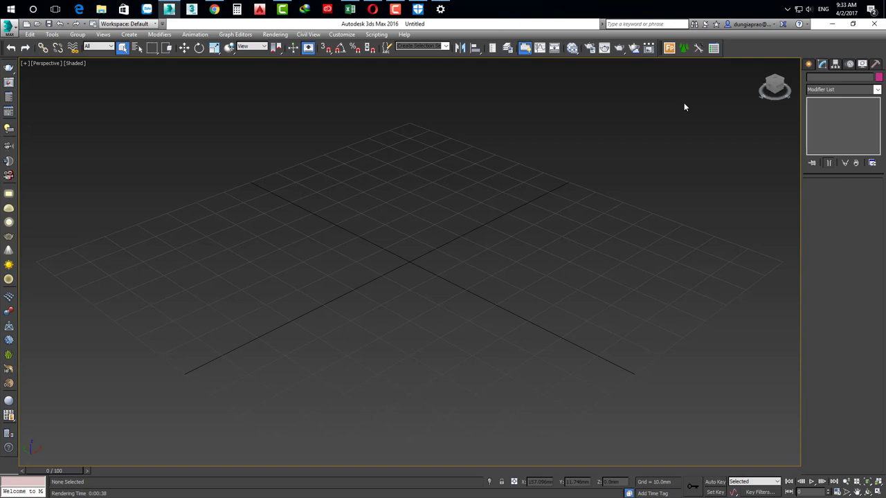
left_click(809, 64)
left_click(822, 79)
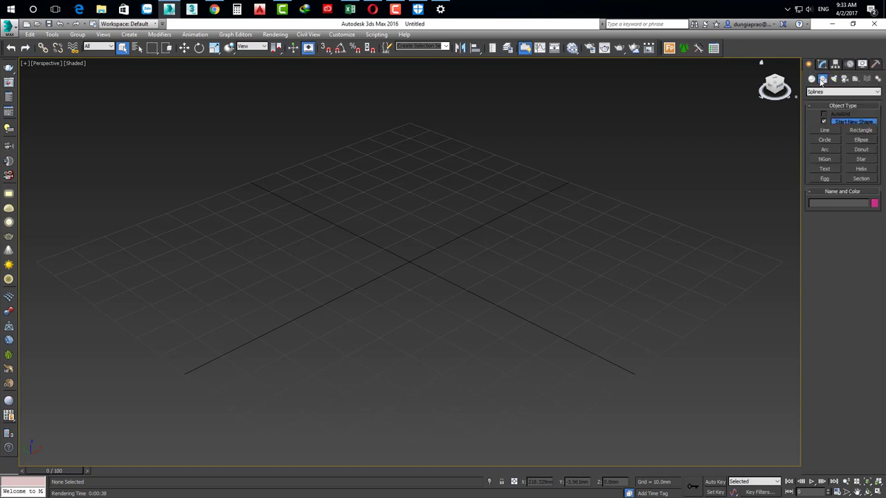
left_click(860, 130)
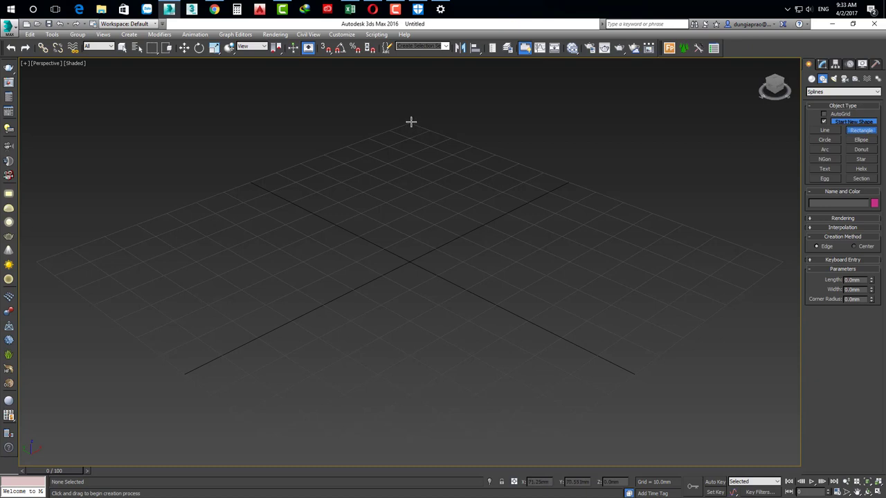
mouse_move(411, 122)
left_mouse_down()
mouse_move(387, 261)
mouse_move(387, 458)
left_mouse_up()
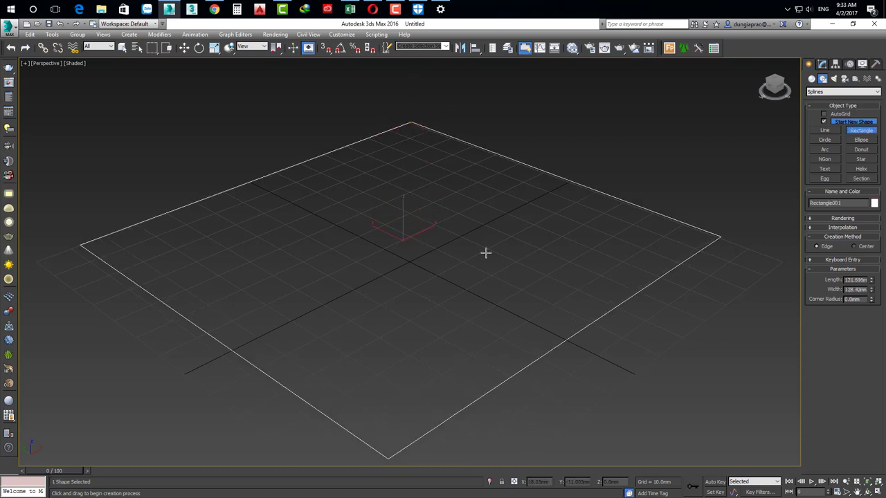
- Set the rectangle's length and width to 20000 mm
double_click(855, 280)
type("20000")
key("Tab")
type("2")
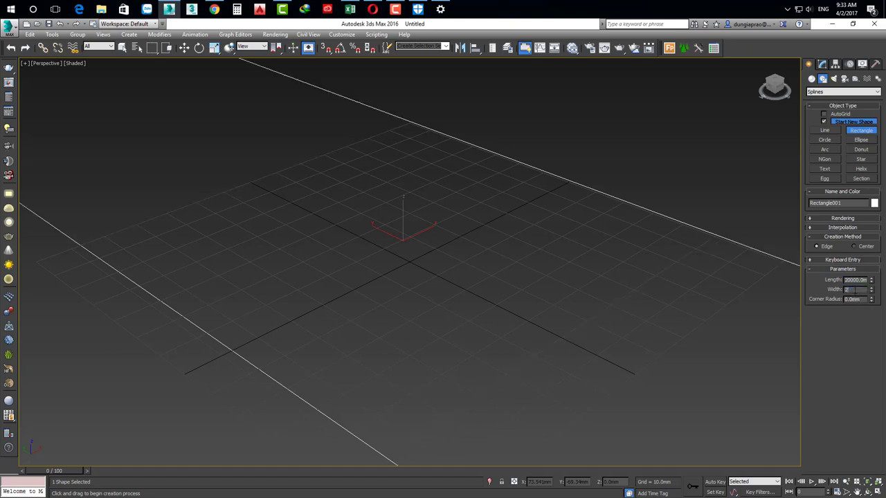
key("Return")
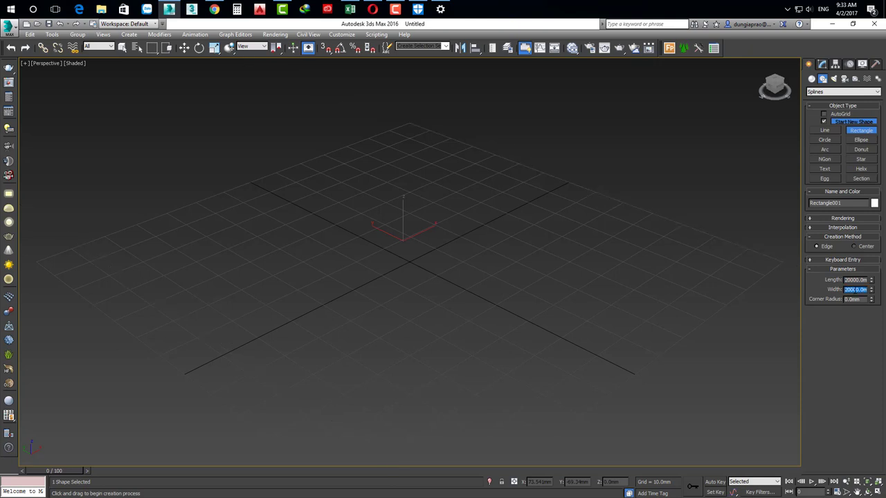
- Frame the whole rectangle in view, exit rectangle drawing, and start the Forest Pro tool
middle_click_drag(551, 311, 543, 314)
key("z")
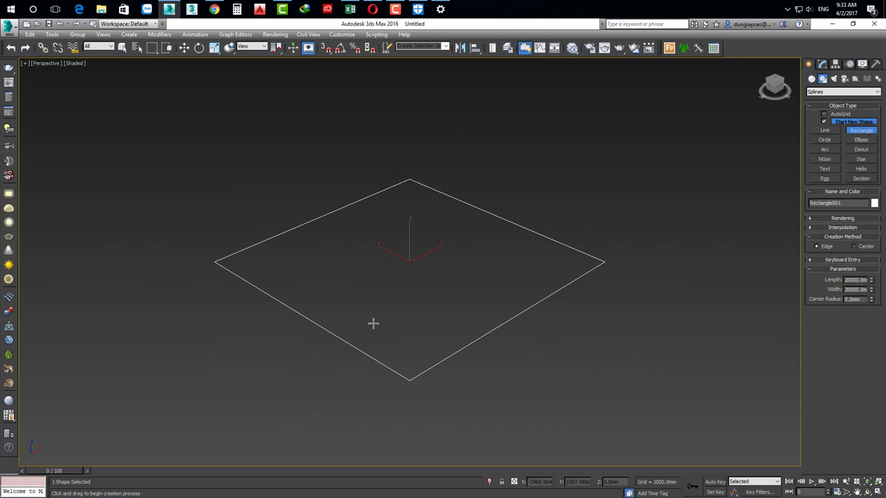
middle_click_drag(429, 261, 417, 291)
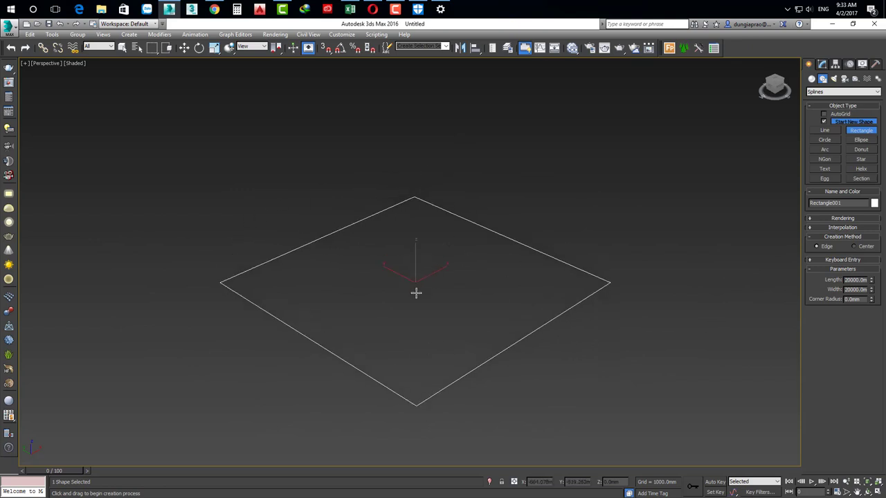
right_click(467, 277)
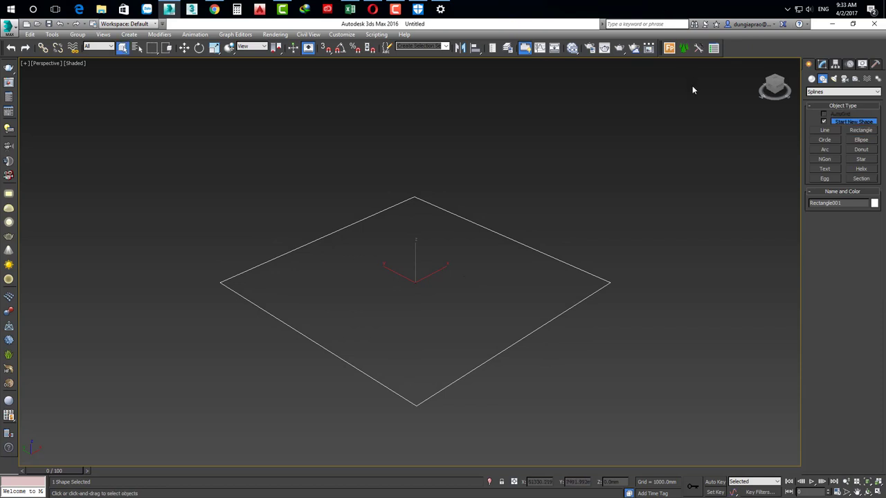
left_click(669, 50)
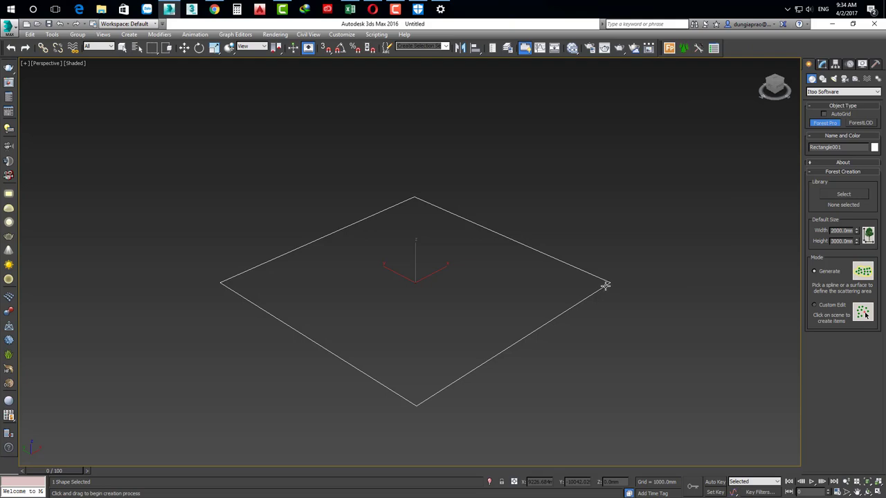
- Pick the rectangle to create Forest001 and show its parameters in the Modify panel
left_click(604, 285)
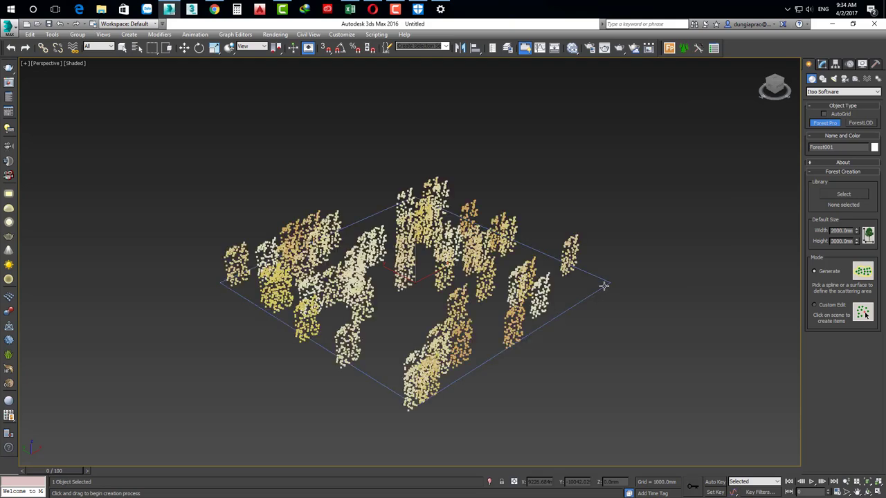
scroll(424, 287, "up", 2)
scroll(425, 287, "up", 2)
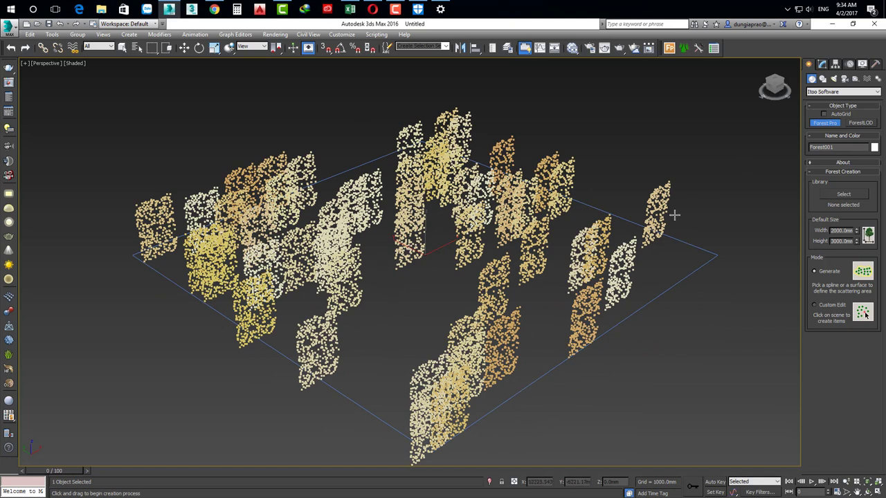
left_click(822, 64)
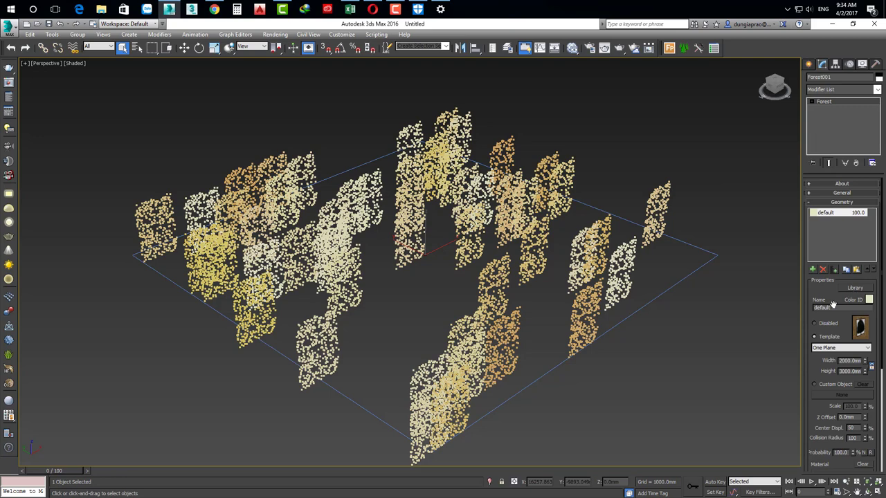
- Import the Presets > Meadows > Common Bent Windswept (Detail) grass, accepting the units rescale
left_click(854, 289)
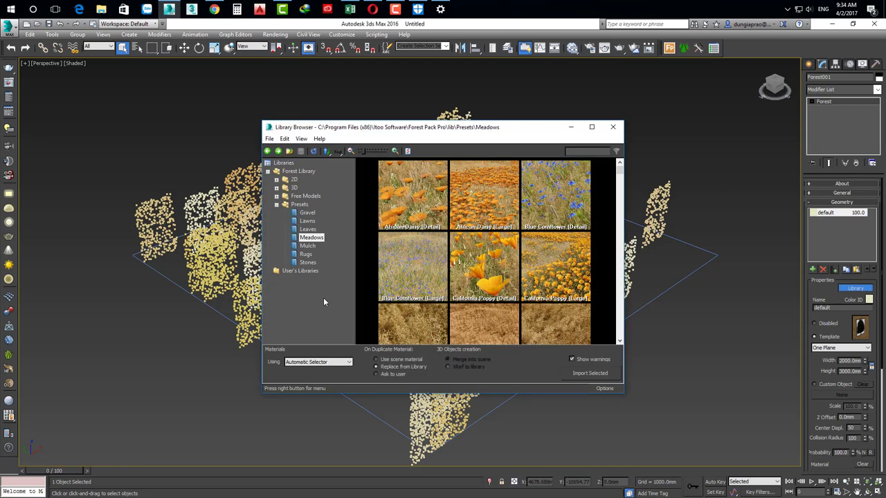
left_click(276, 204)
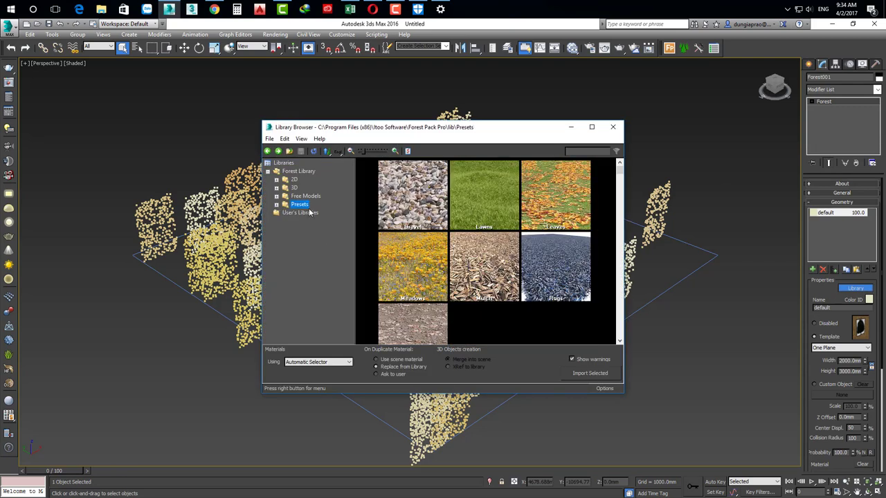
left_click(276, 205)
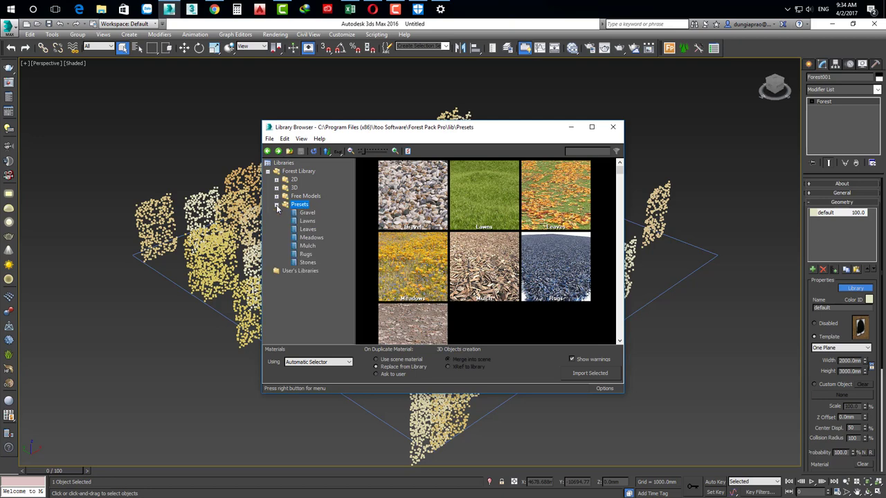
left_click(302, 240)
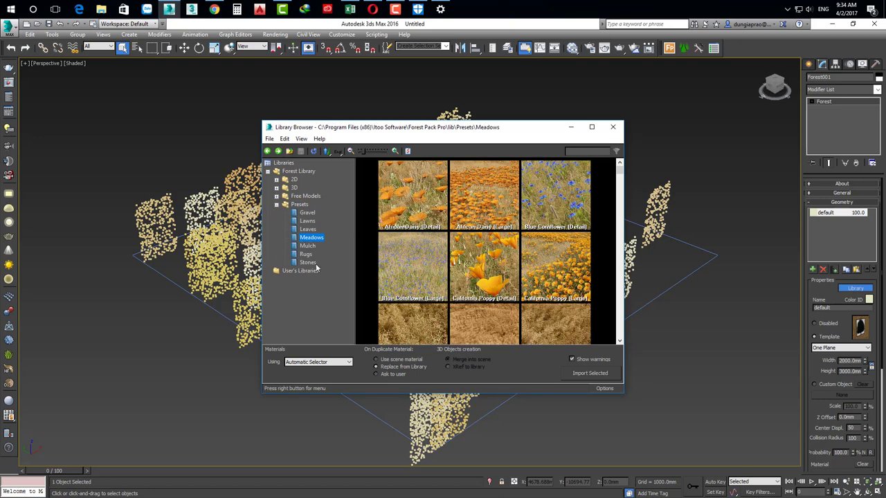
scroll(460, 258, "down", 1)
scroll(467, 265, "down", 2)
scroll(474, 271, "down", 2)
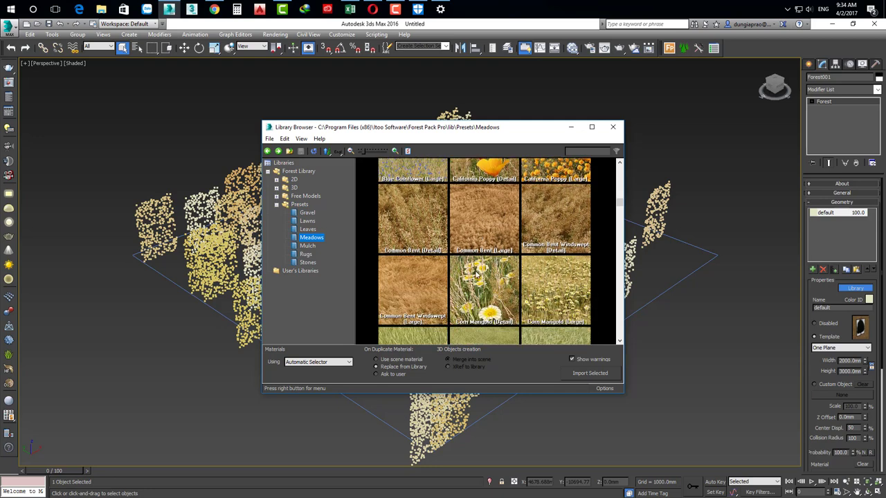
left_click(548, 221)
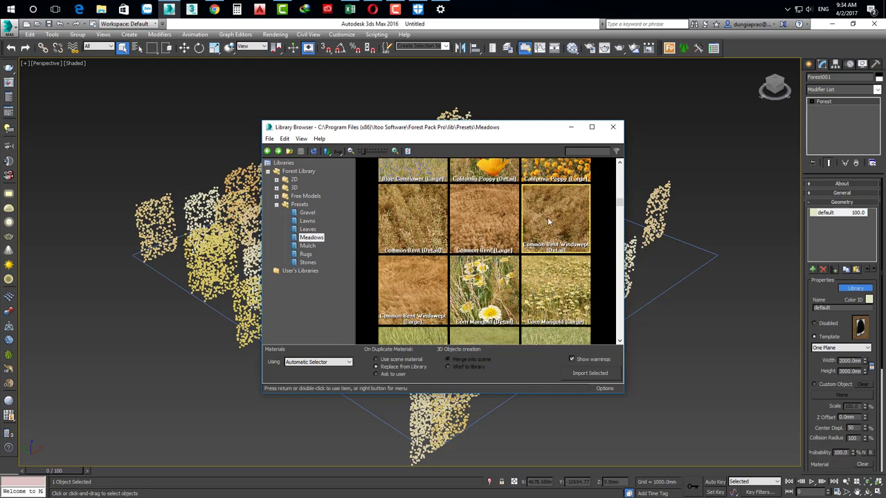
left_click(587, 374)
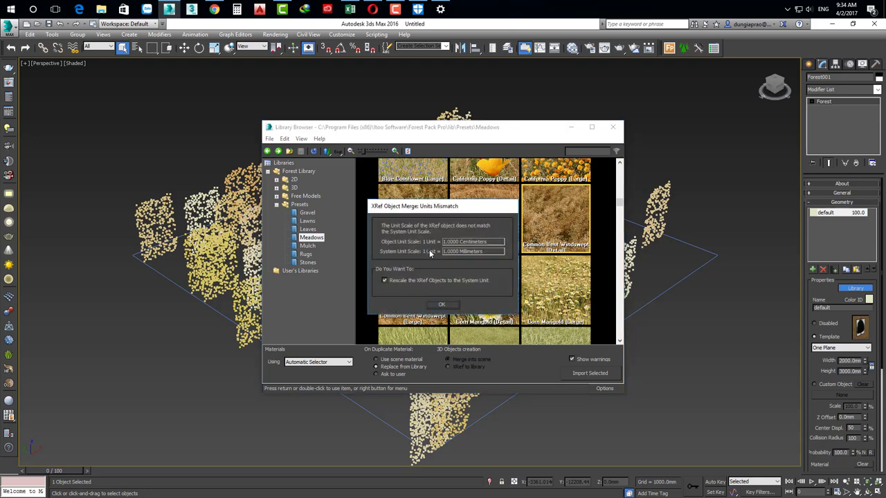
left_click(444, 305)
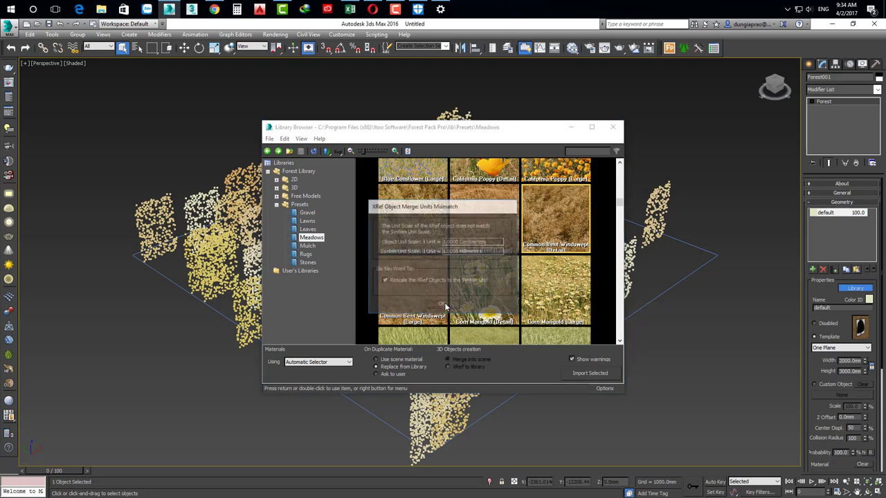
left_click(444, 305)
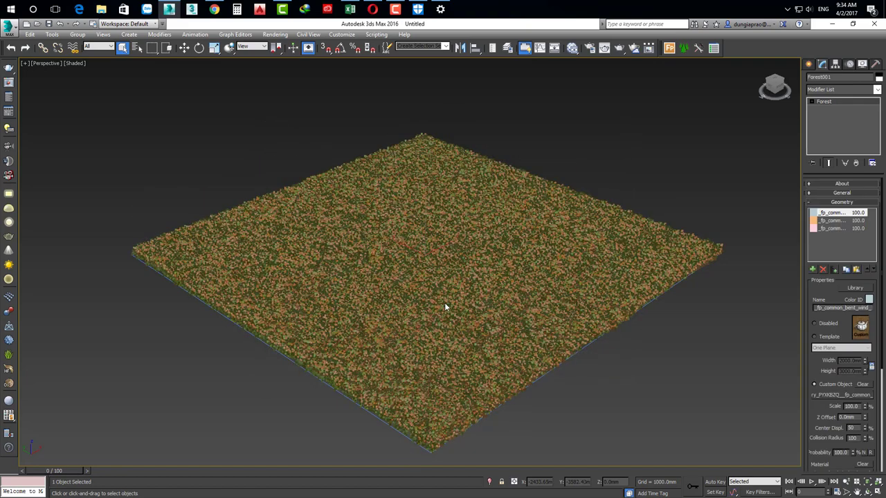
- Zoom the Perspective view in close on the grass and open V-Ray Quick Settings
middle_click_drag(371, 311, 417, 296)
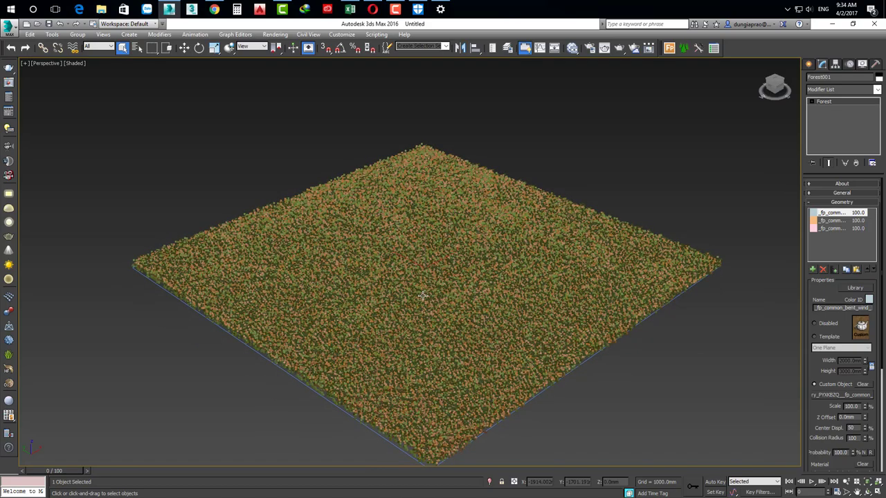
scroll(422, 296, "up", 5)
scroll(423, 291, "up", 2)
scroll(442, 316, "up", 2)
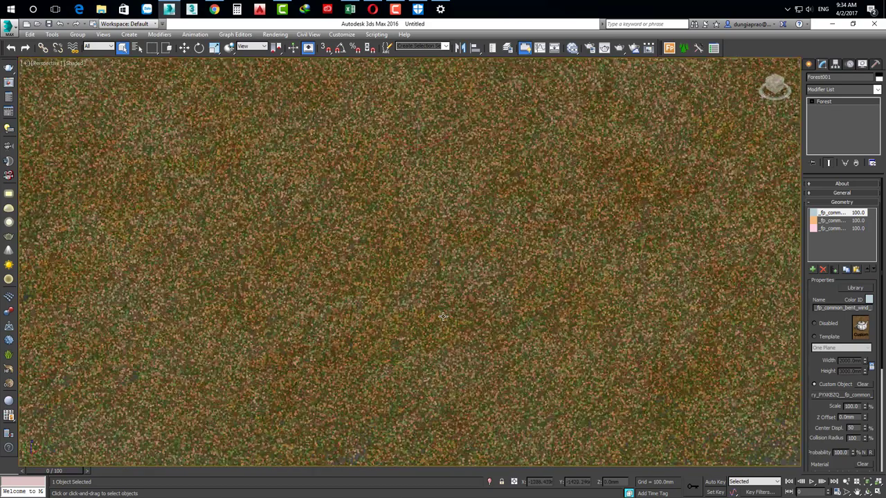
scroll(443, 316, "up", 2)
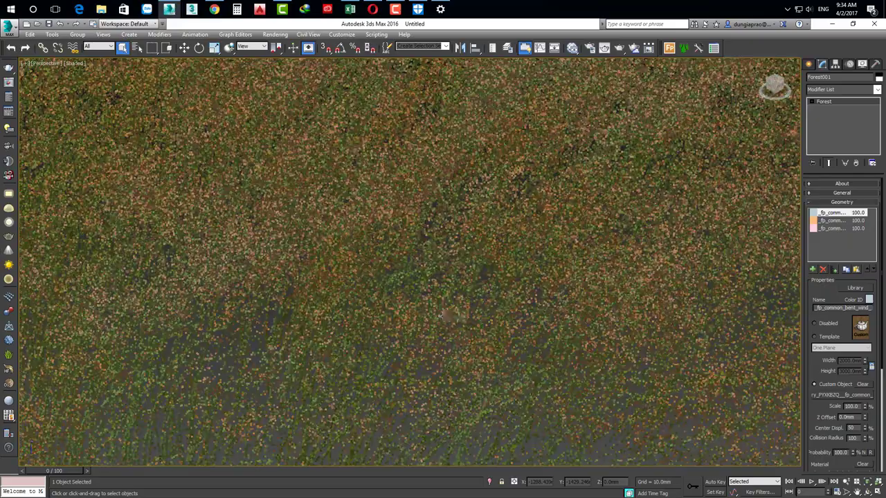
middle_click_drag(455, 221, 453, 188)
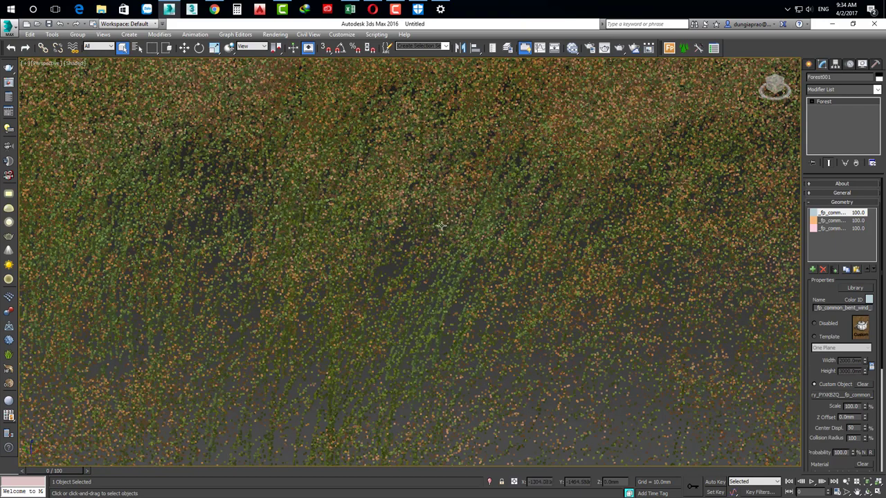
left_click(9, 114)
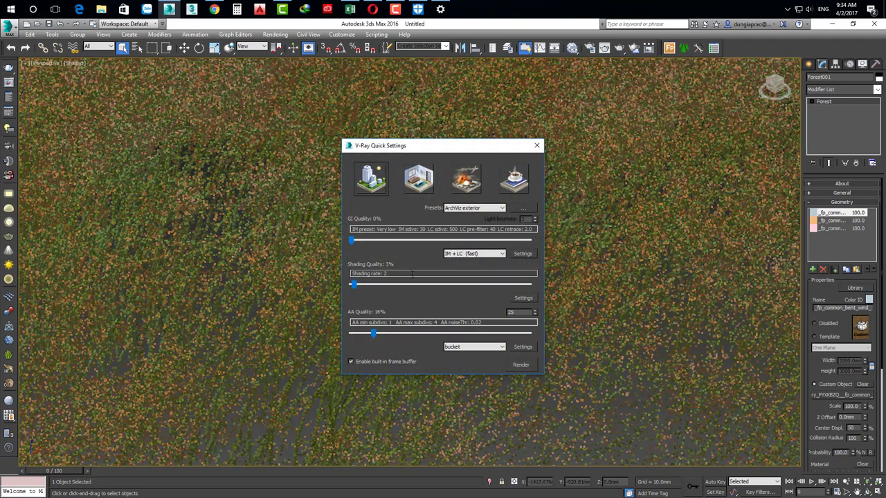
- Apply the Archviz exterior preset and raise antialiasing quality from 16% to 24%
left_click(366, 175)
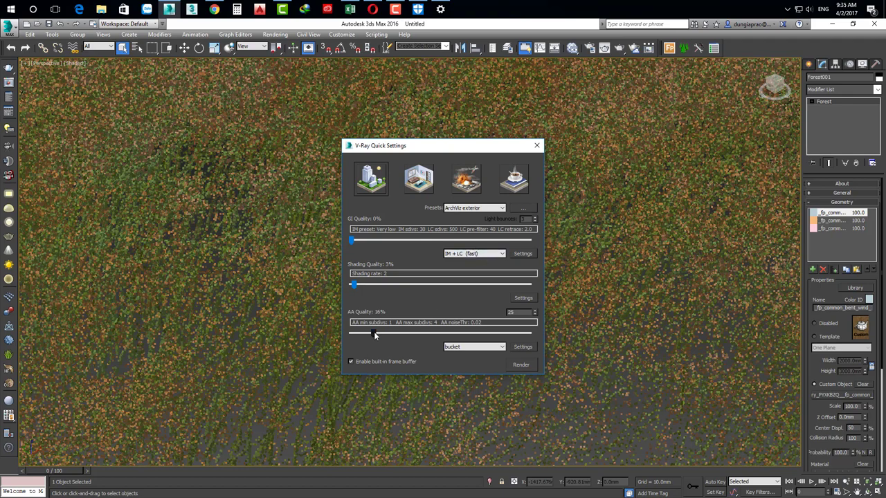
left_click_drag(374, 336, 387, 335)
left_click_drag(438, 146, 418, 147)
- Add a VRayLight to the scene and set its type to Dome
left_click(809, 64)
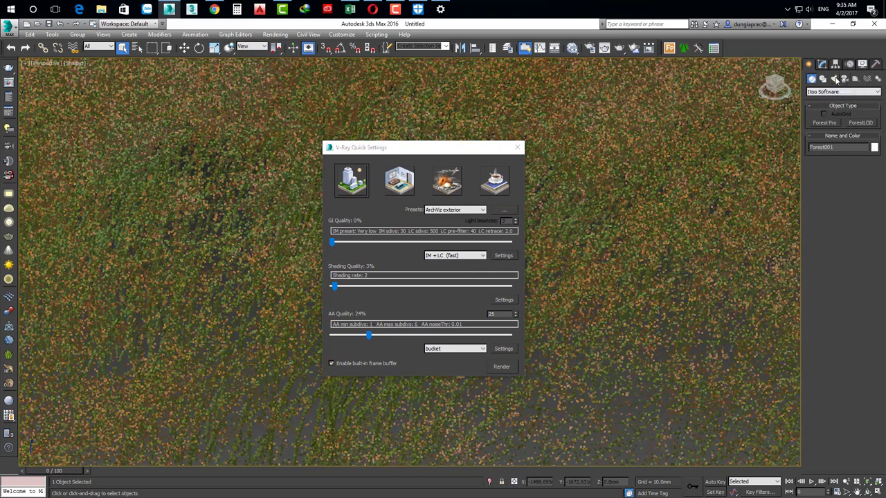
left_click(833, 79)
left_click(823, 123)
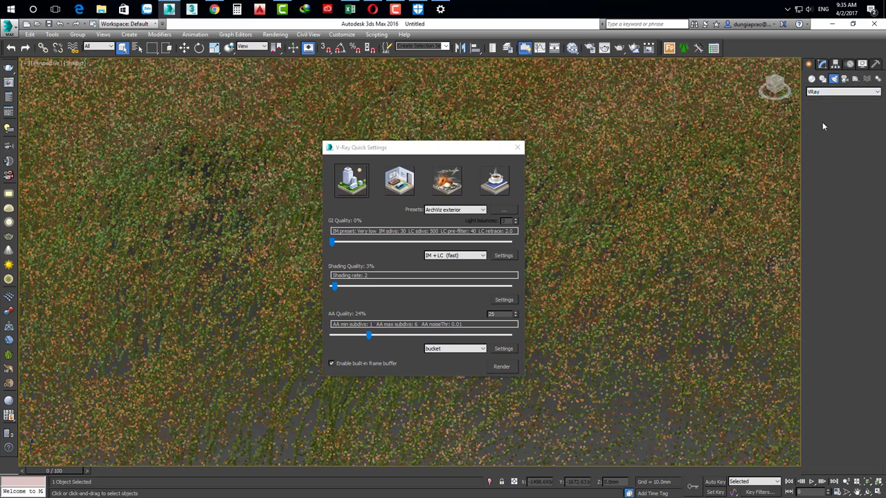
left_click_drag(573, 271, 619, 333)
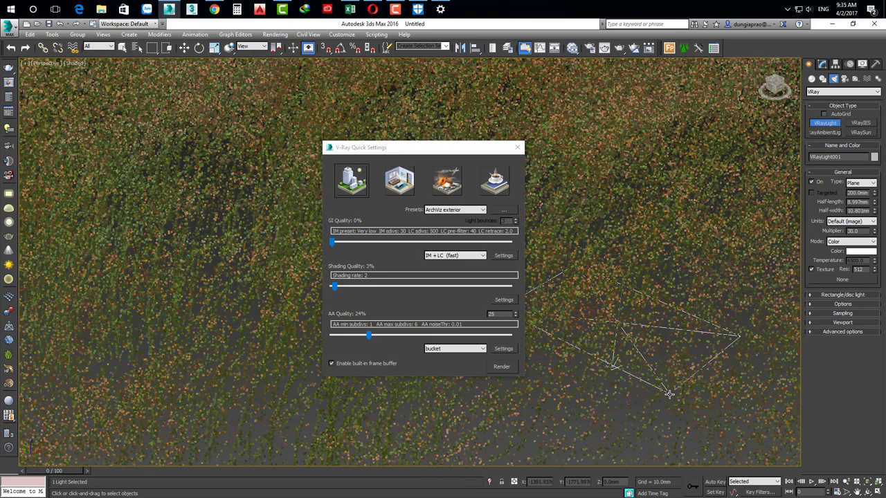
left_click_drag(652, 367, 730, 346)
left_click(869, 185)
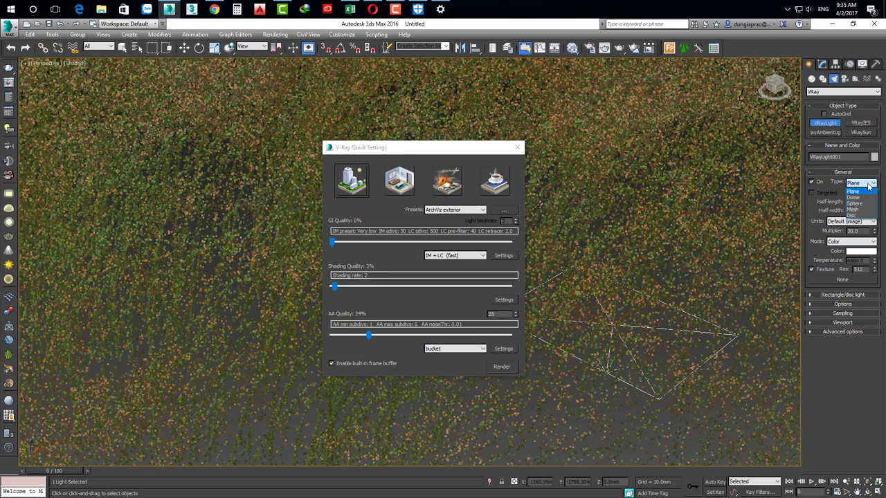
left_click(855, 200)
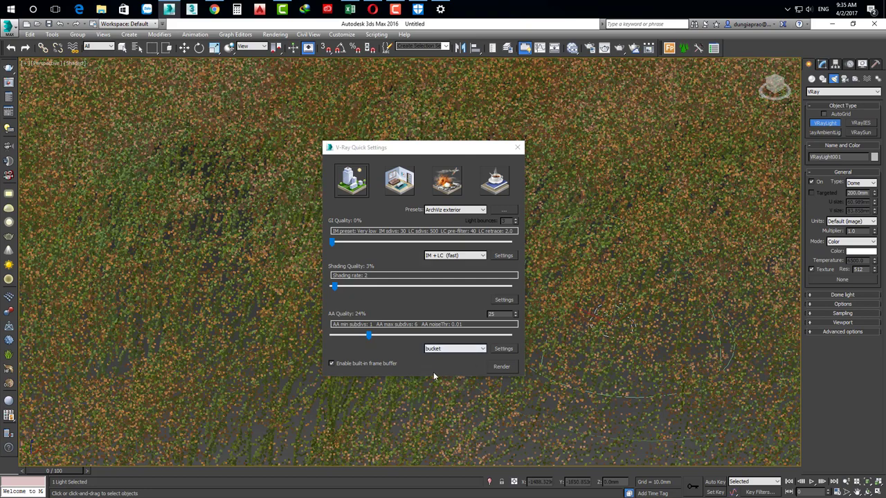
- Render the grass scene in V-Ray and arrange the frame buffer beside Quick Settings
left_click(501, 366)
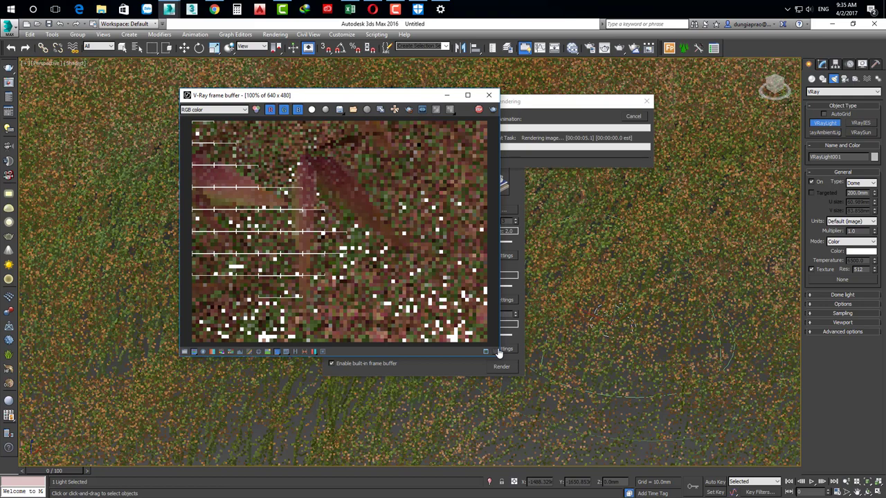
left_click_drag(547, 102, 567, 98)
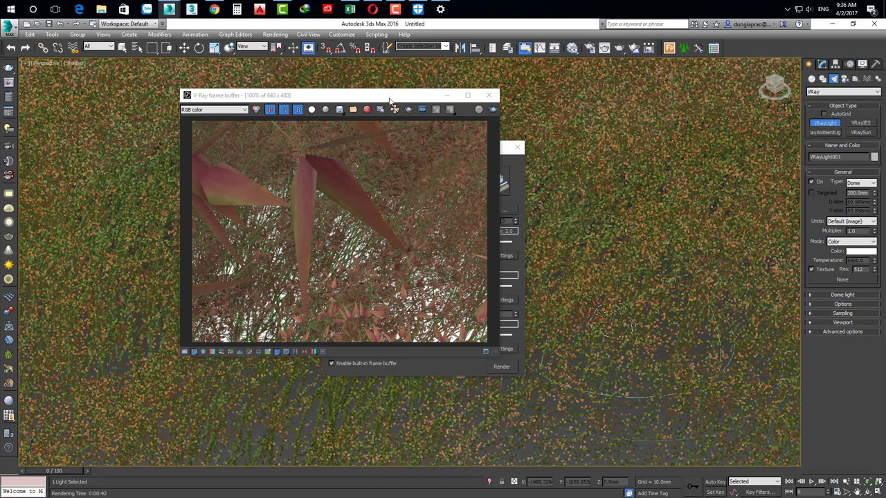
left_click_drag(389, 100, 311, 122)
left_click_drag(450, 149, 551, 118)
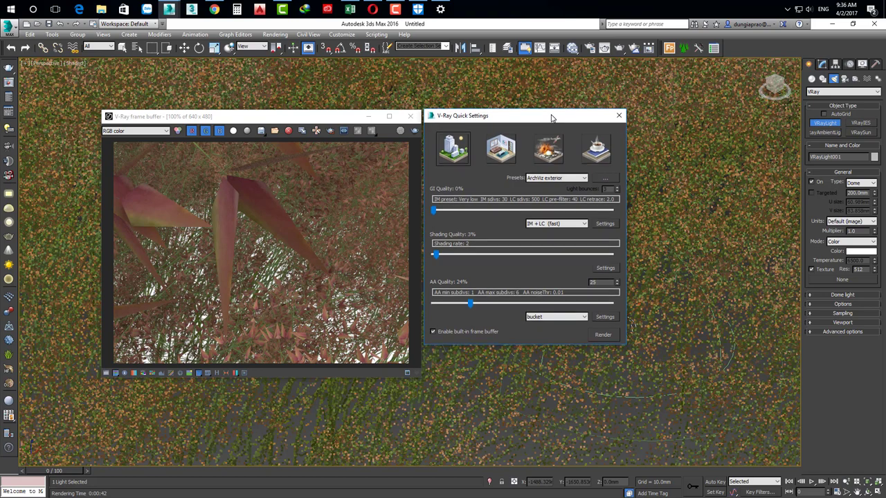
left_click_drag(551, 118, 552, 119)
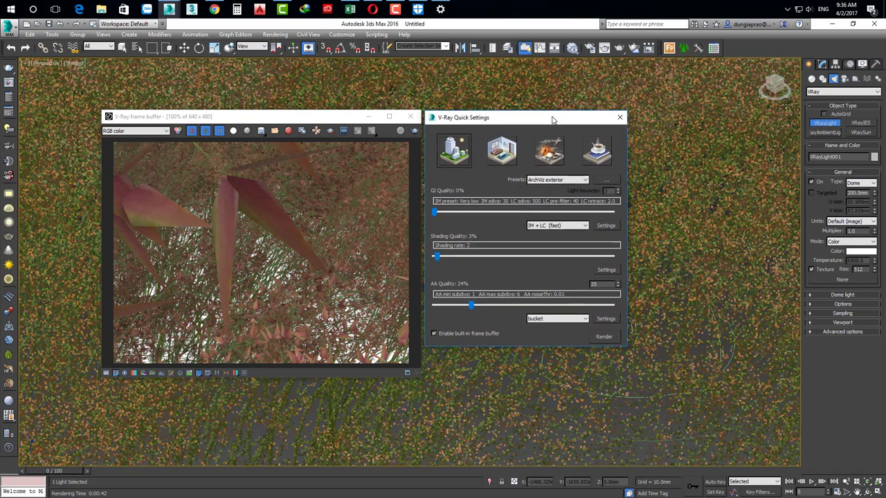